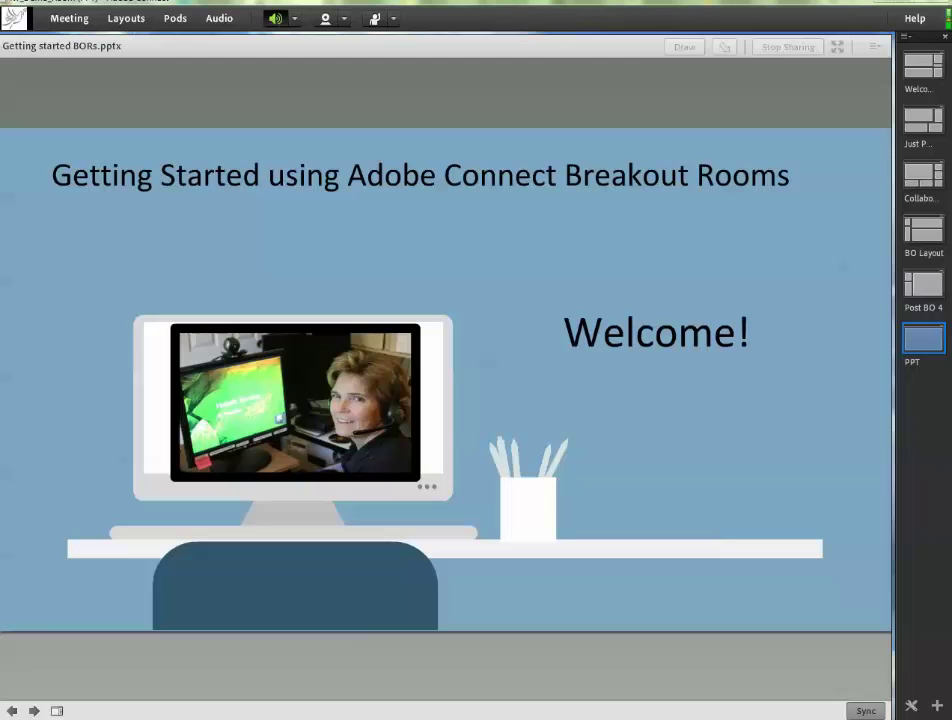
# Advance the shared Getting started BORs.pptx presentation through its opening slides and past the "Begin by thinking..." slide
pyautogui.click(33, 710)
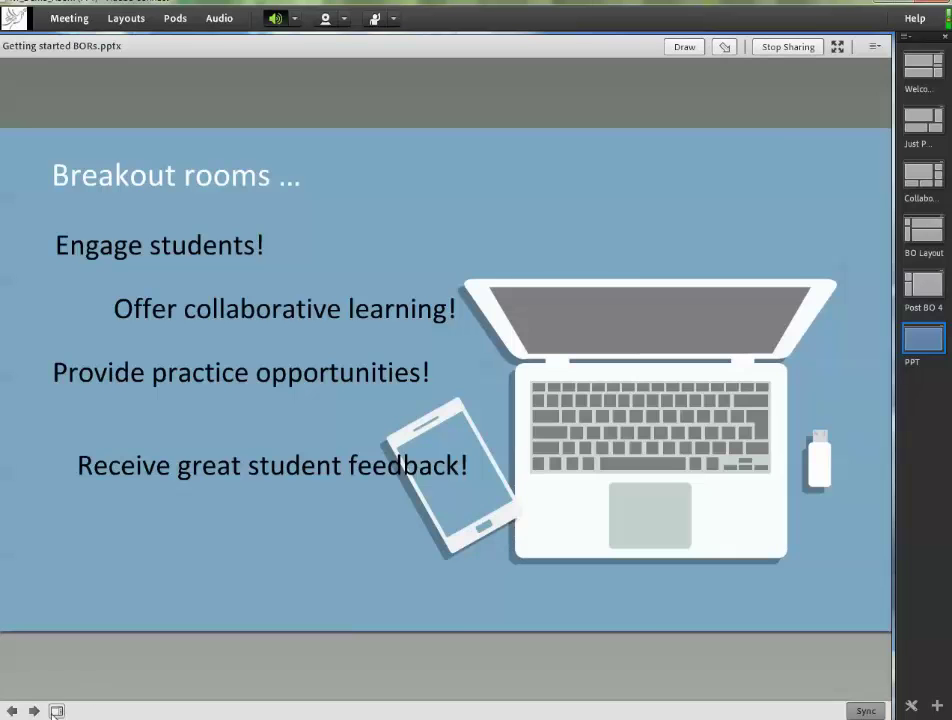
pyautogui.click(33, 711)
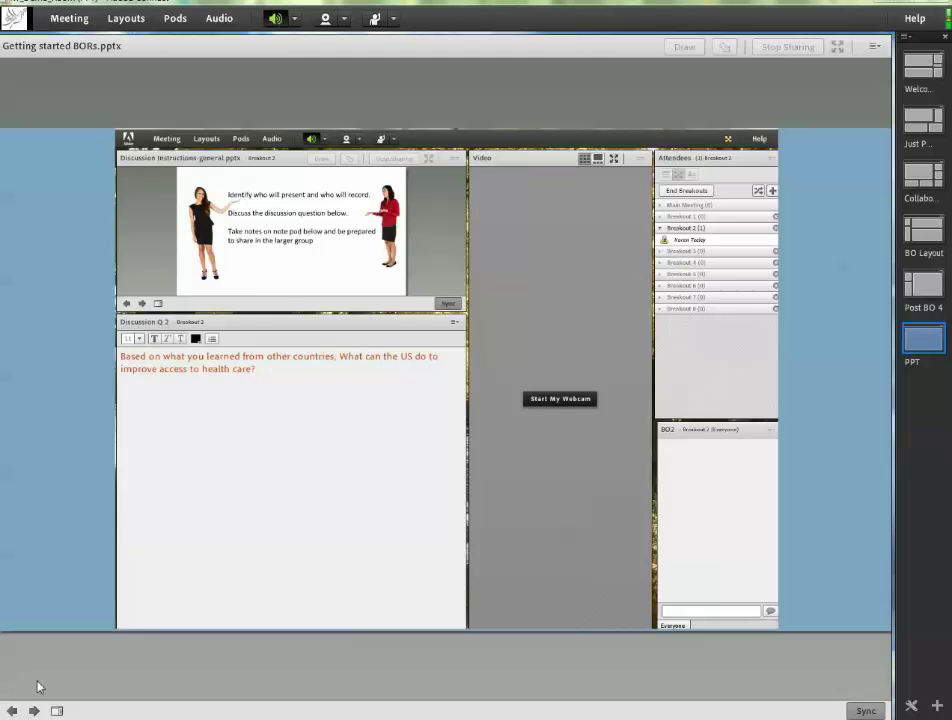
pyautogui.click(34, 711)
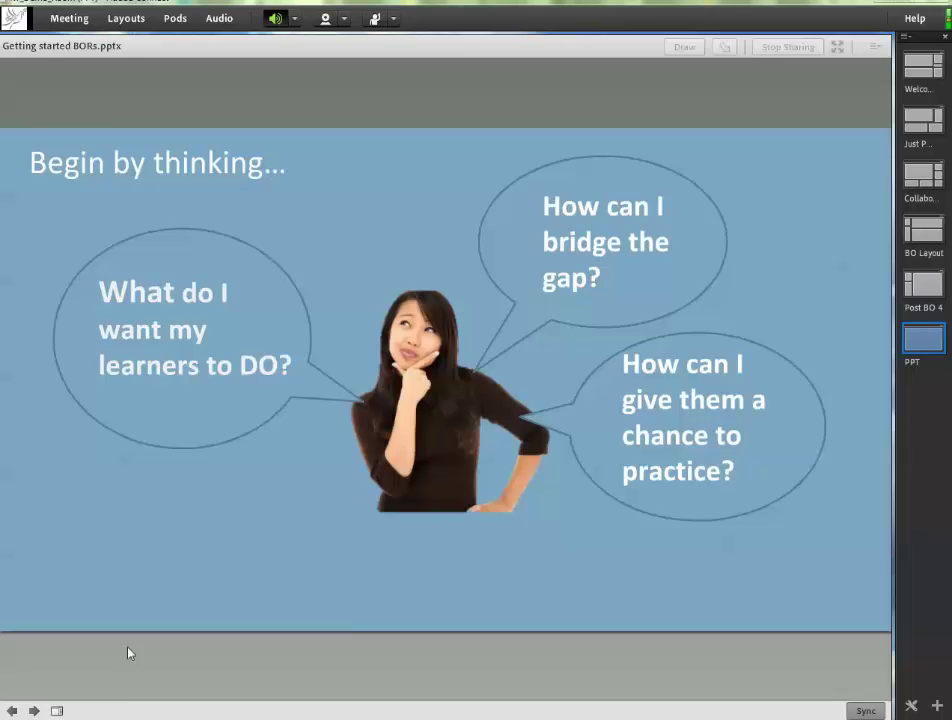
pyautogui.click(34, 711)
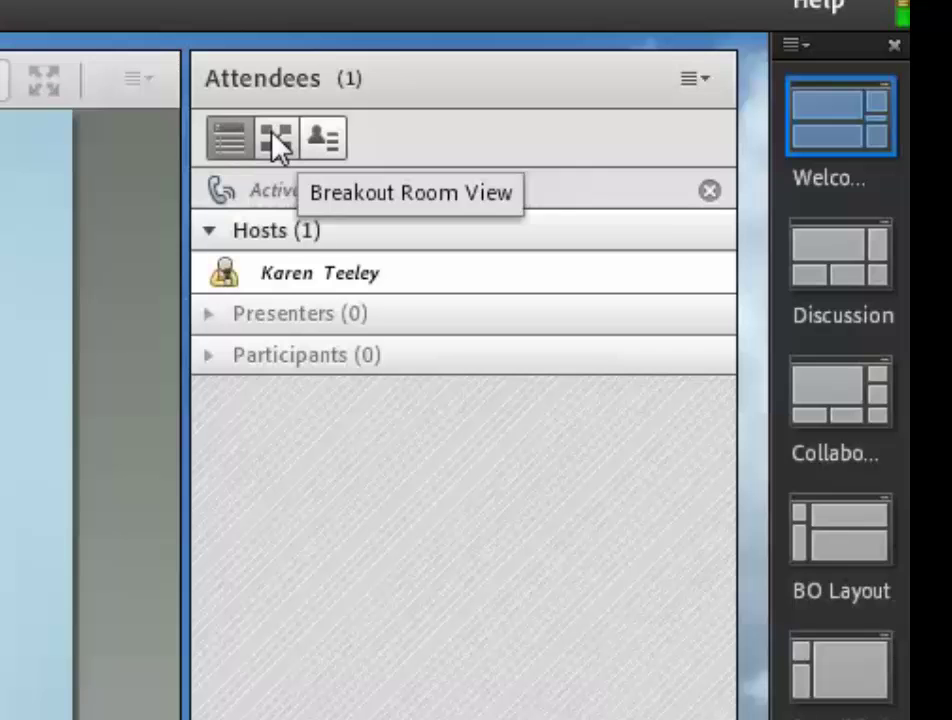
# Show the attendees in Breakout Room View and highlight the host under Main Meeting
pyautogui.click(278, 142)
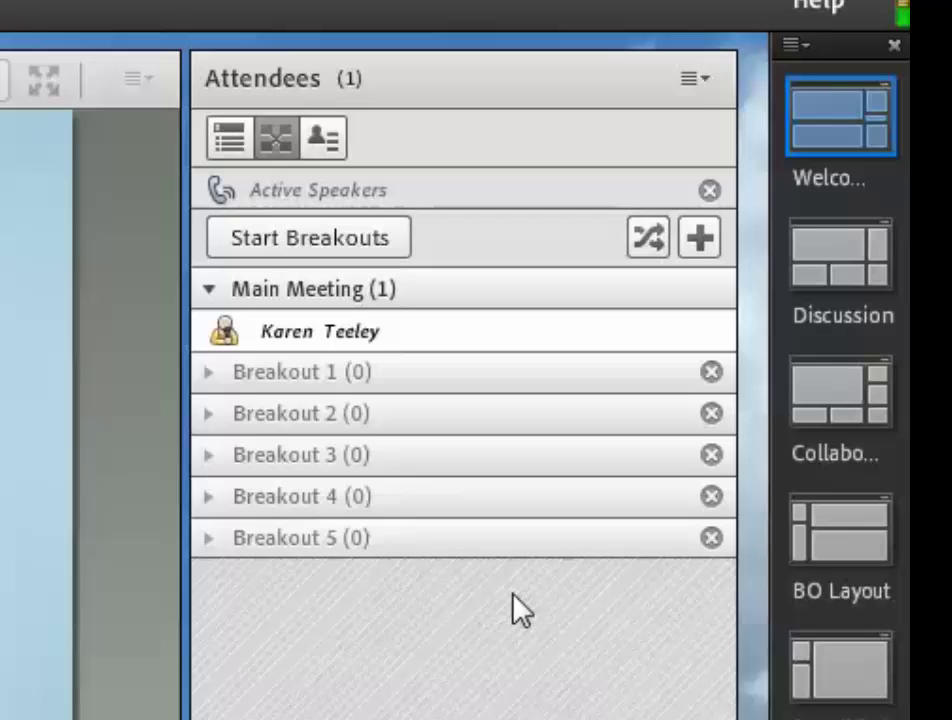
pyautogui.click(470, 336)
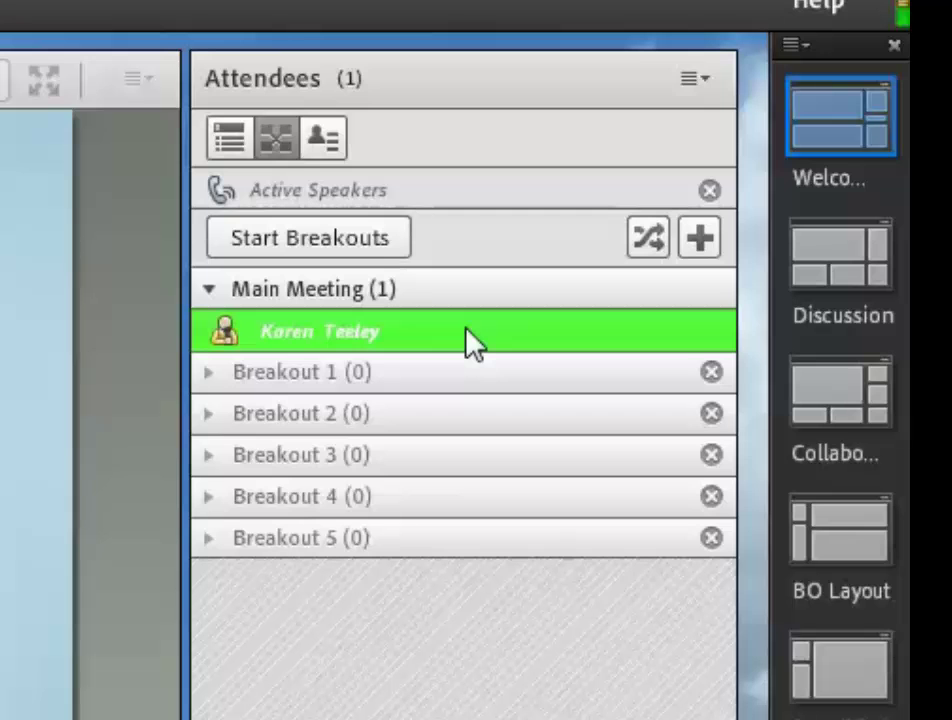
pyautogui.moveTo(466, 332)
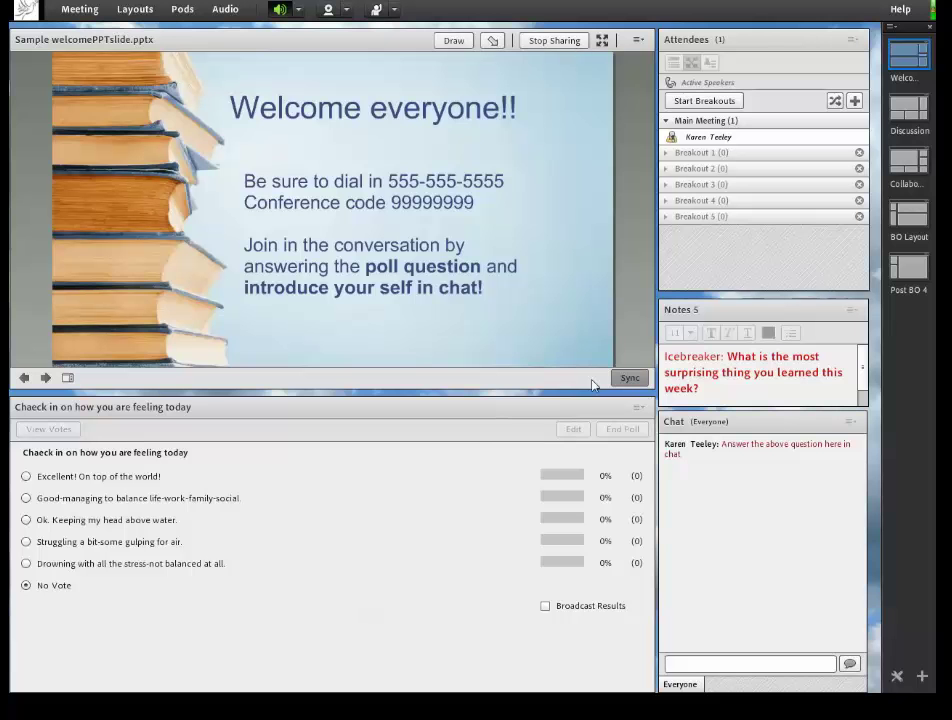
# Switch the meeting to the BO Layout and add a sixth breakout room
pyautogui.click(905, 227)
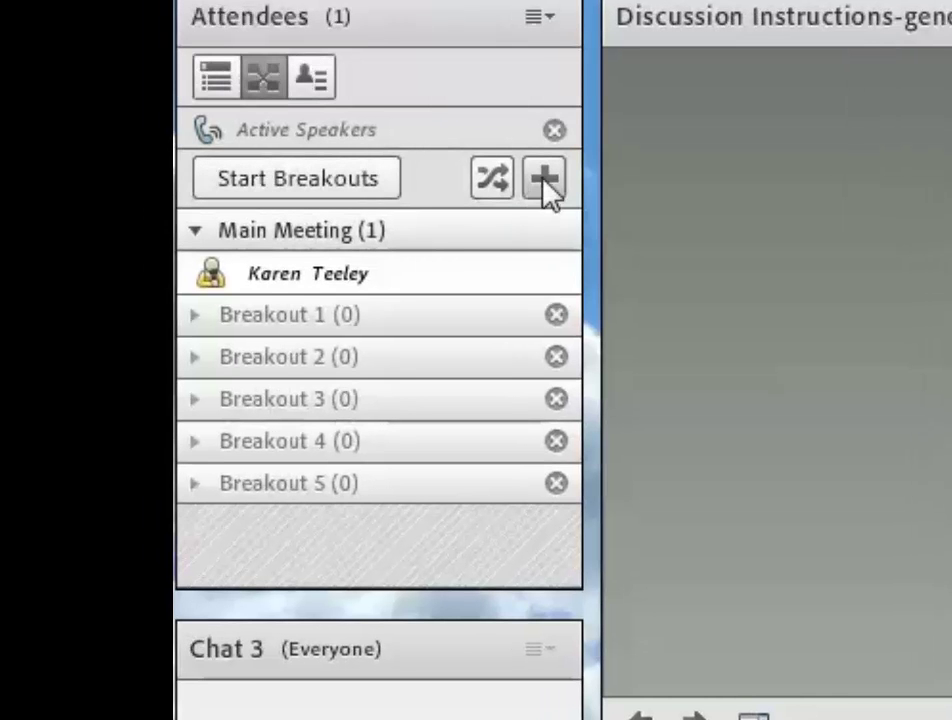
pyautogui.click(546, 180)
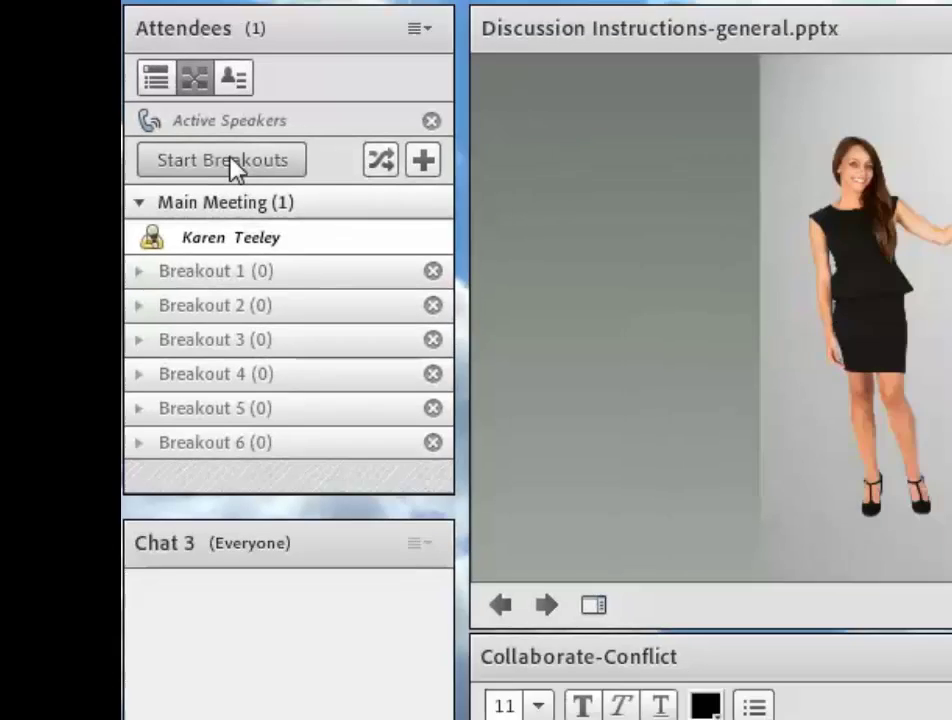
# Start the breakout session and move the host from Main Meeting to Breakout 6
pyautogui.click(328, 182)
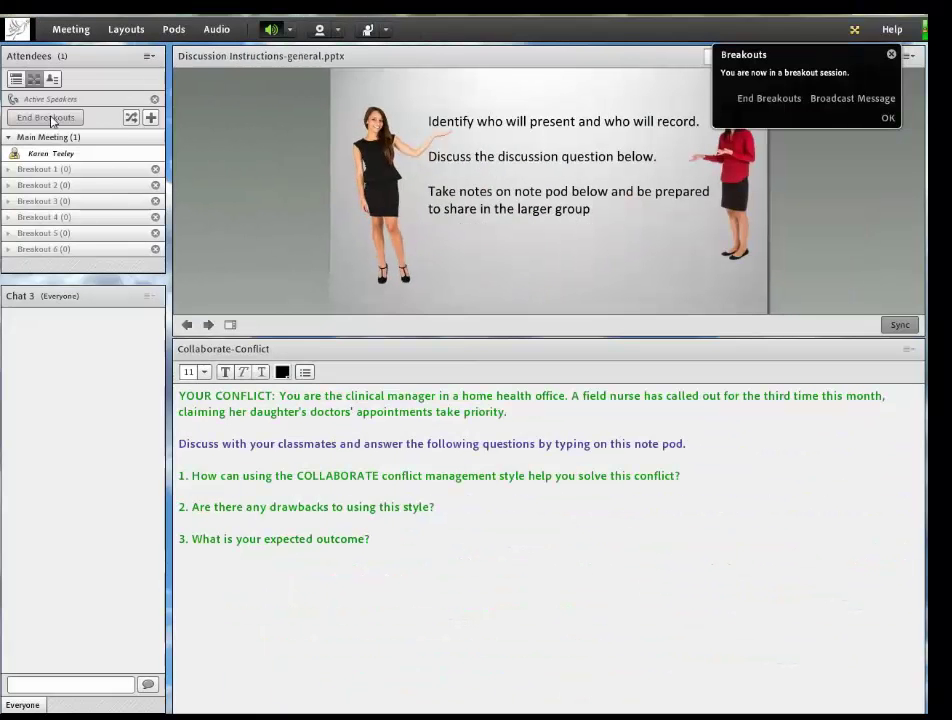
pyautogui.click(60, 155)
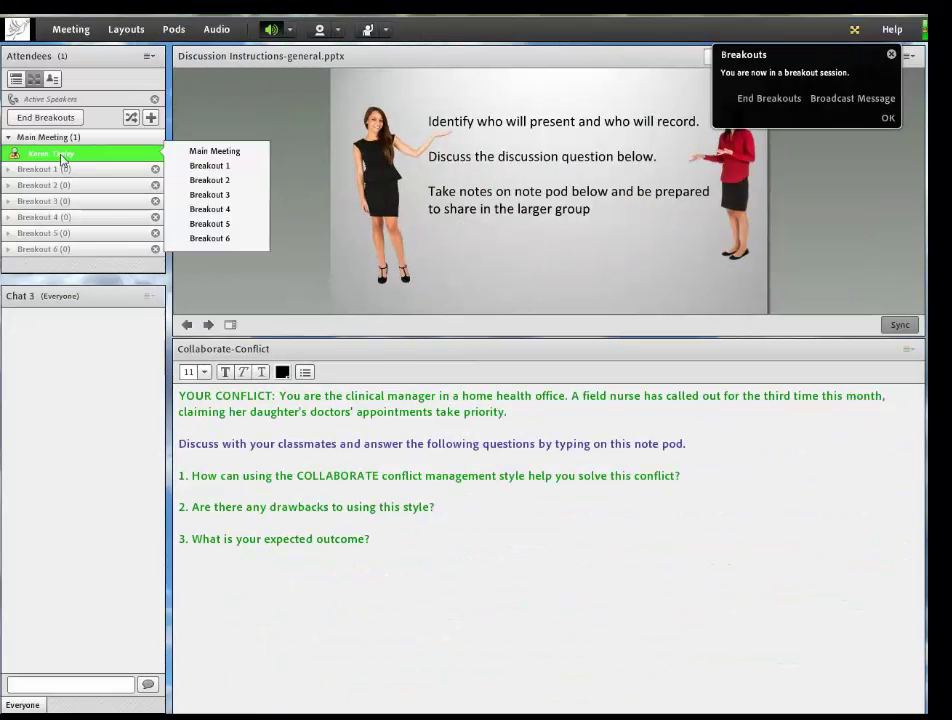
pyautogui.click(216, 240)
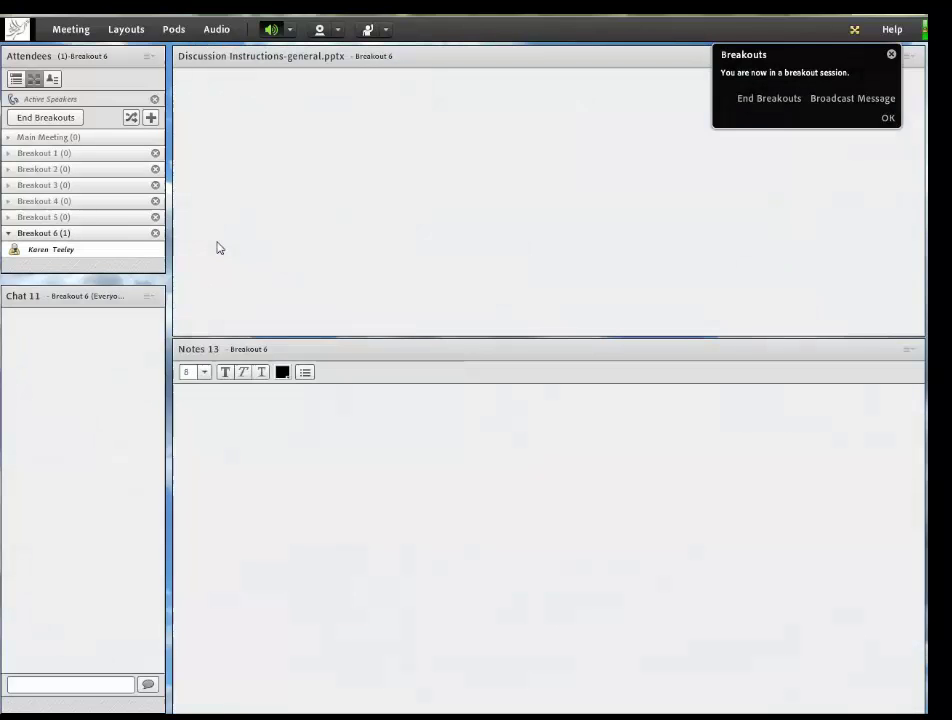
# Move the host from Breakout 6 to Breakout 4
pyautogui.click(112, 252)
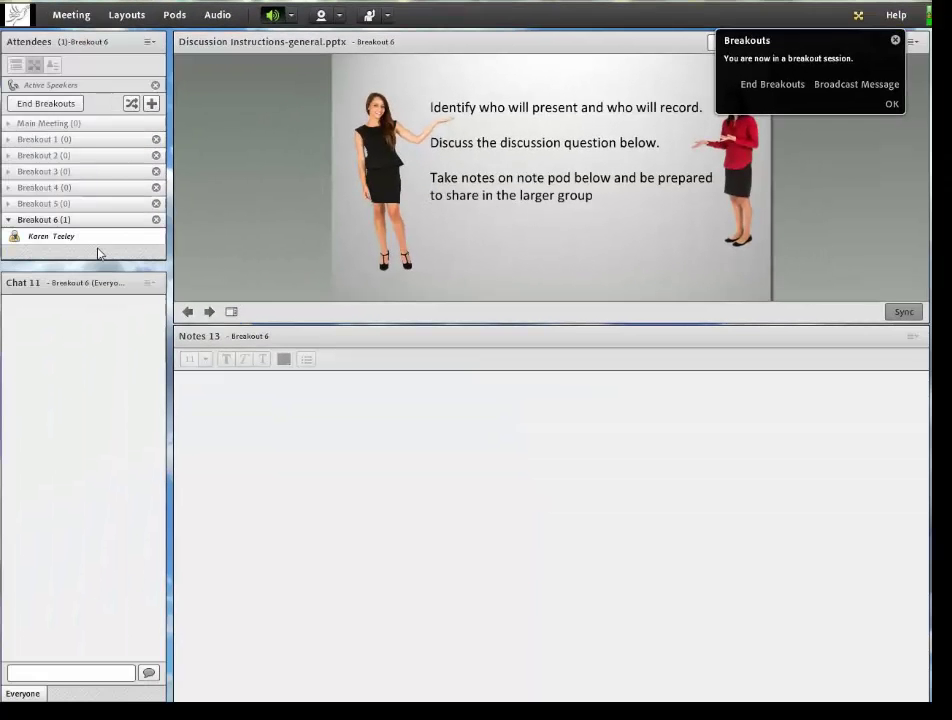
pyautogui.click(100, 243)
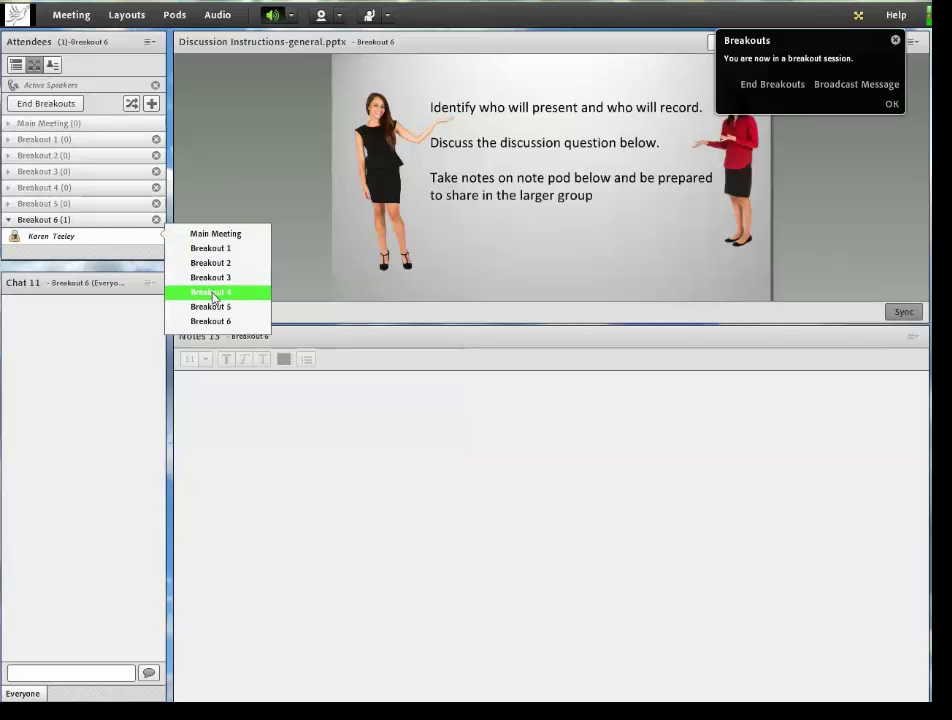
pyautogui.click(211, 292)
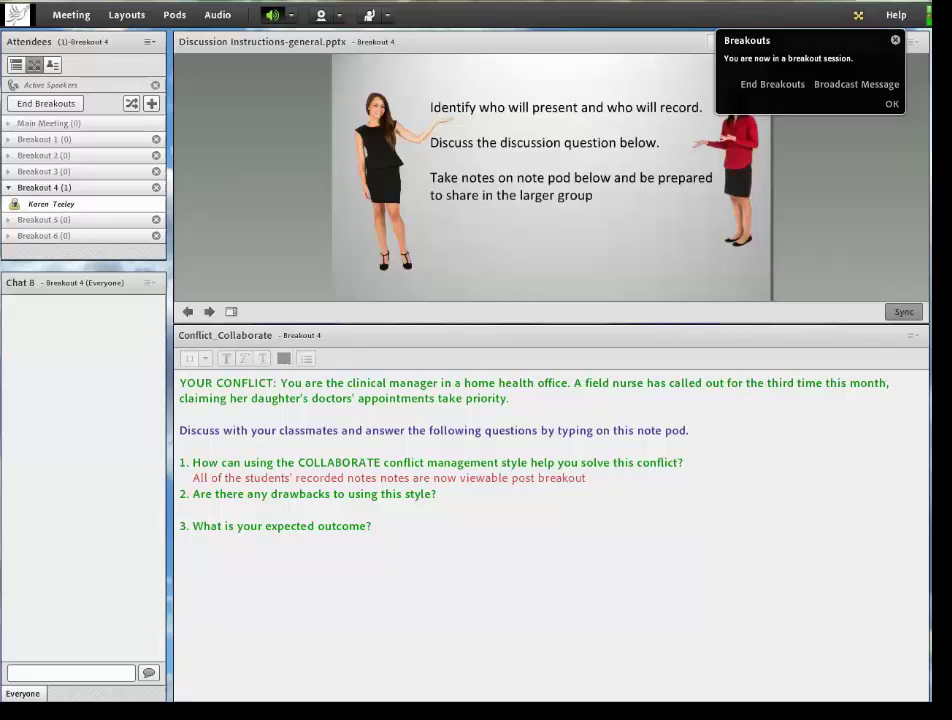
# Move the host from Breakout 4 to Breakout 1
pyautogui.click(130, 201)
pyautogui.click(132, 203)
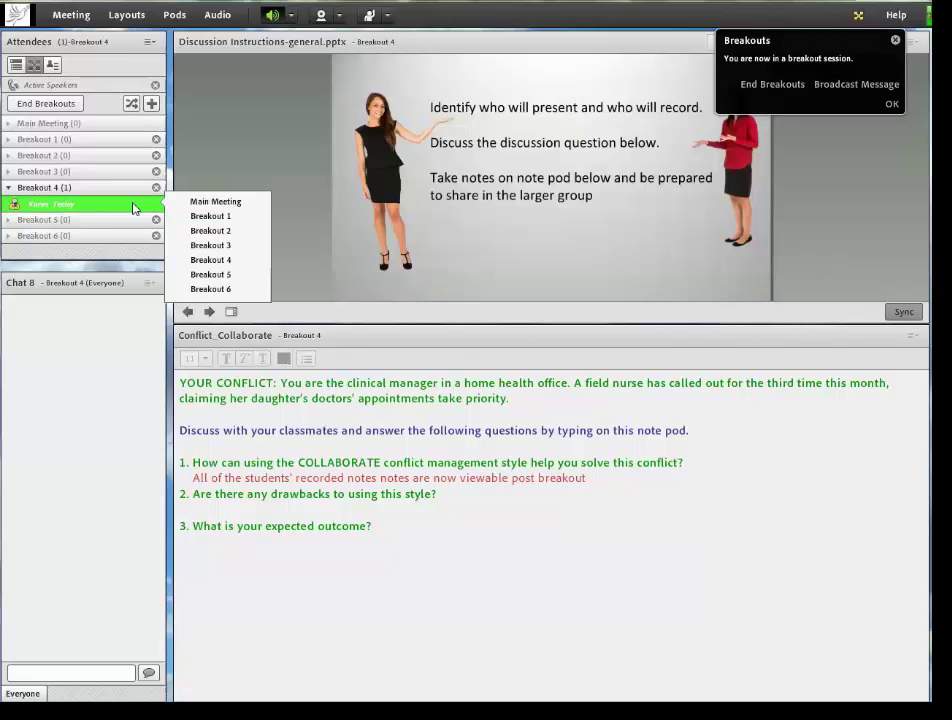
pyautogui.click(205, 216)
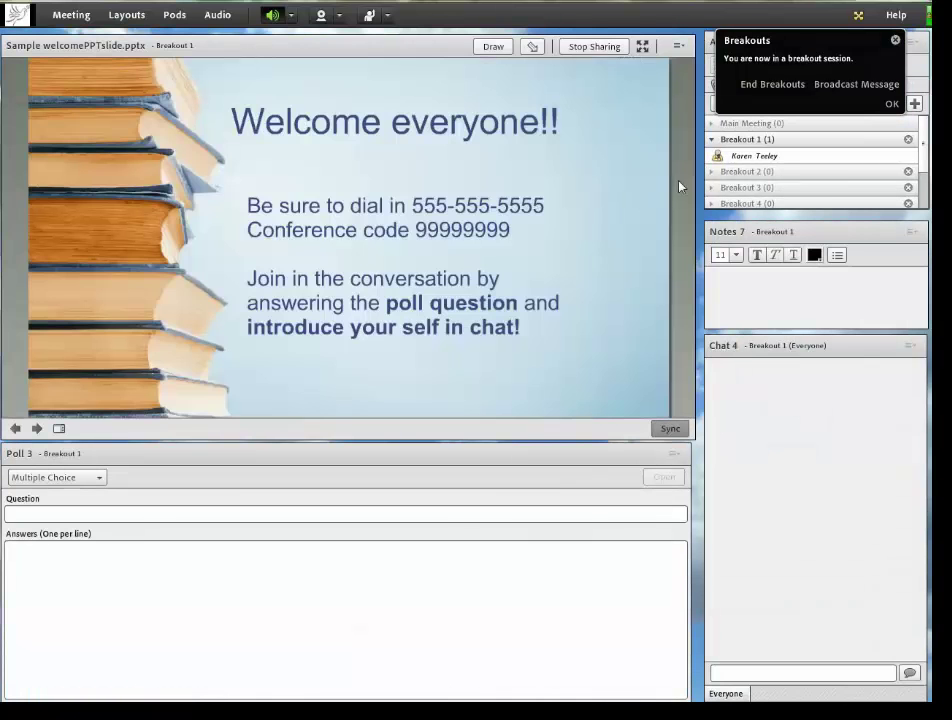
# Move the host from Breakout 1 back to Breakout 4
pyautogui.click(765, 160)
pyautogui.rightClick(765, 158)
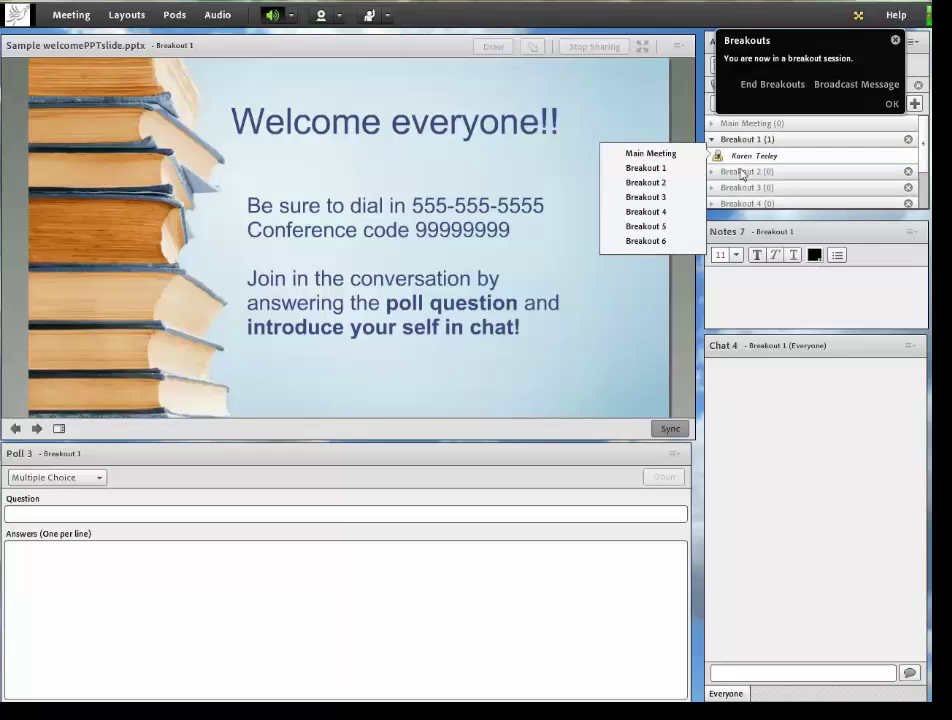
pyautogui.press('Escape')
pyautogui.click(760, 157)
pyautogui.rightClick(760, 157)
pyautogui.click(656, 212)
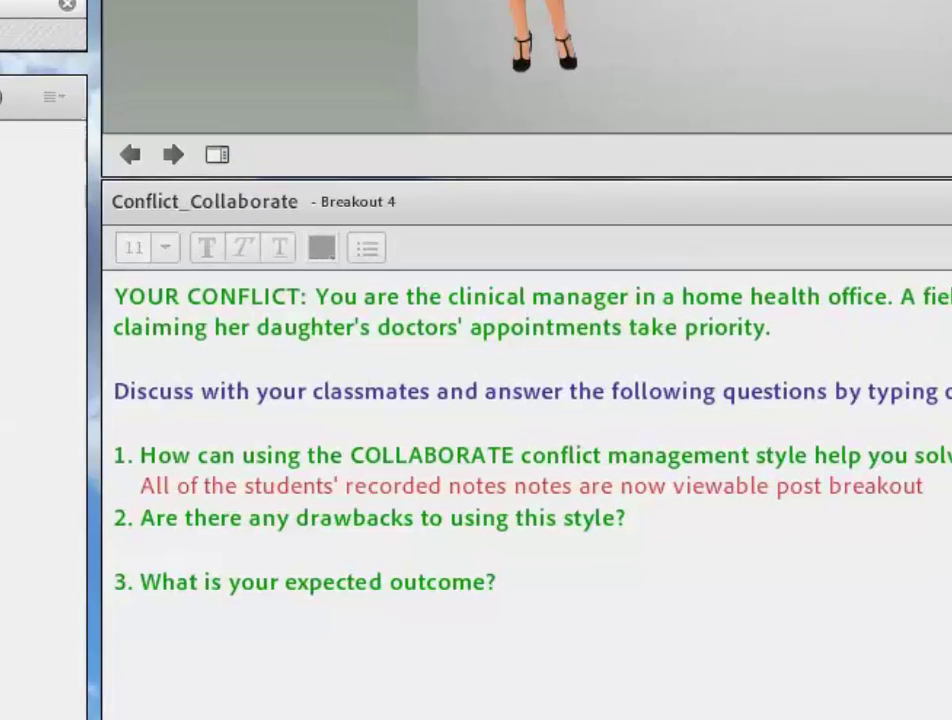
# Turn on bold and underline in the Conflict_Collaborate note of Breakout 4 and open its title for editing
pyautogui.click(703, 712)
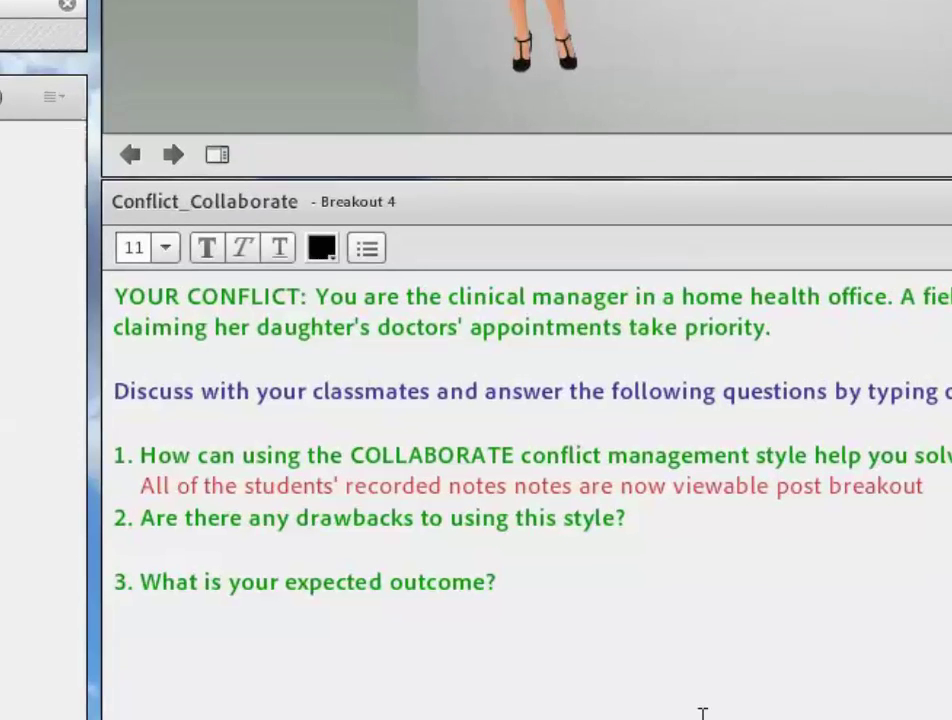
pyautogui.click(214, 249)
pyautogui.click(280, 251)
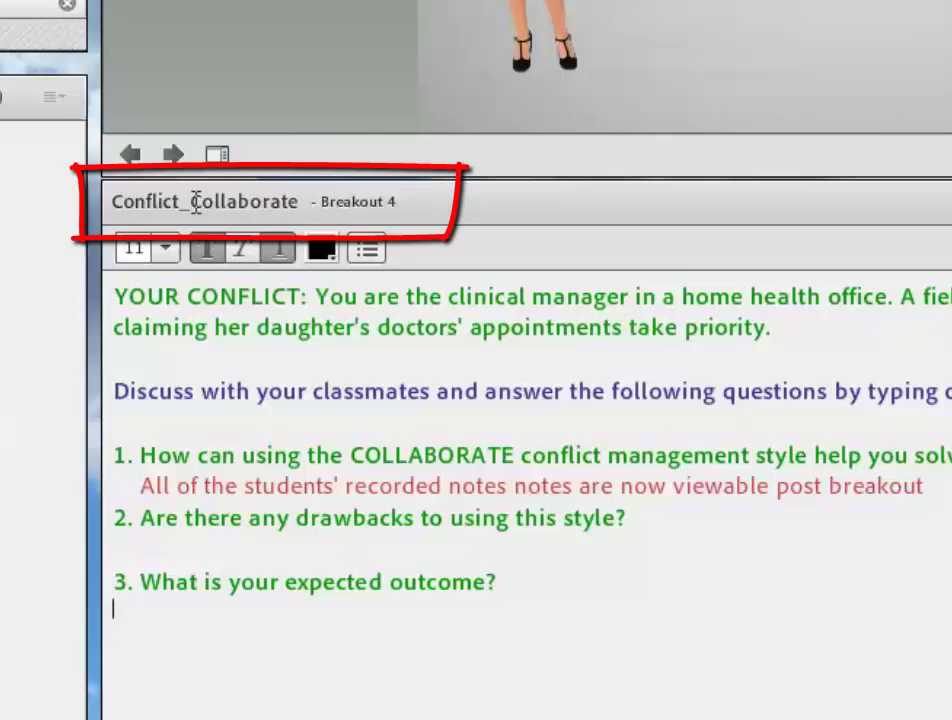
pyautogui.doubleClick(232, 199)
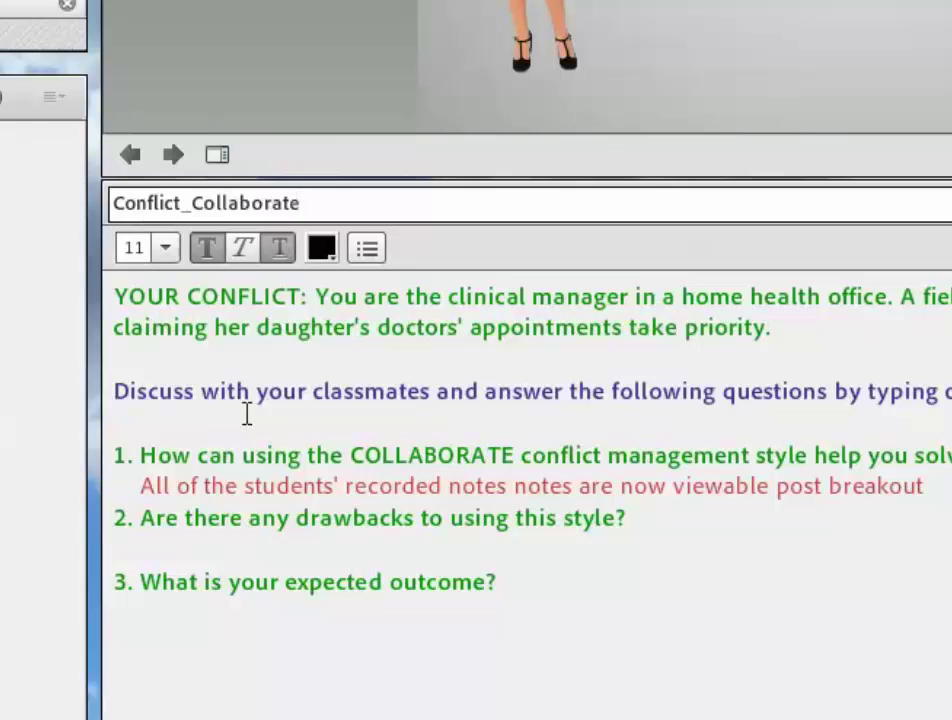
pyautogui.click(506, 700)
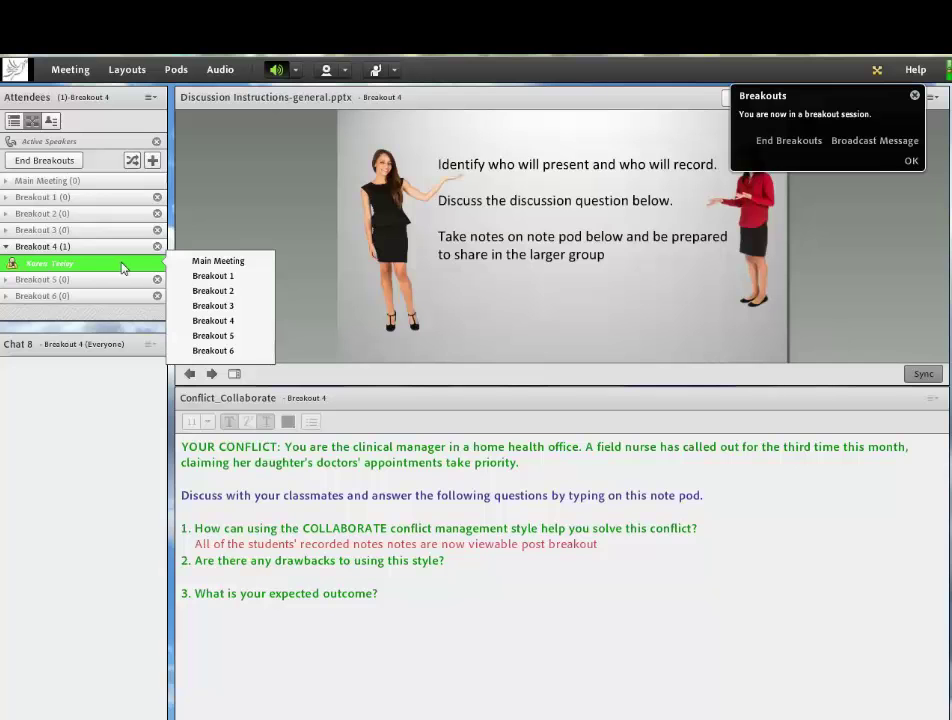
# Move the host from Breakout 4 to Breakout 2 and end the breakout session
pyautogui.click(193, 263)
pyautogui.click(334, 291)
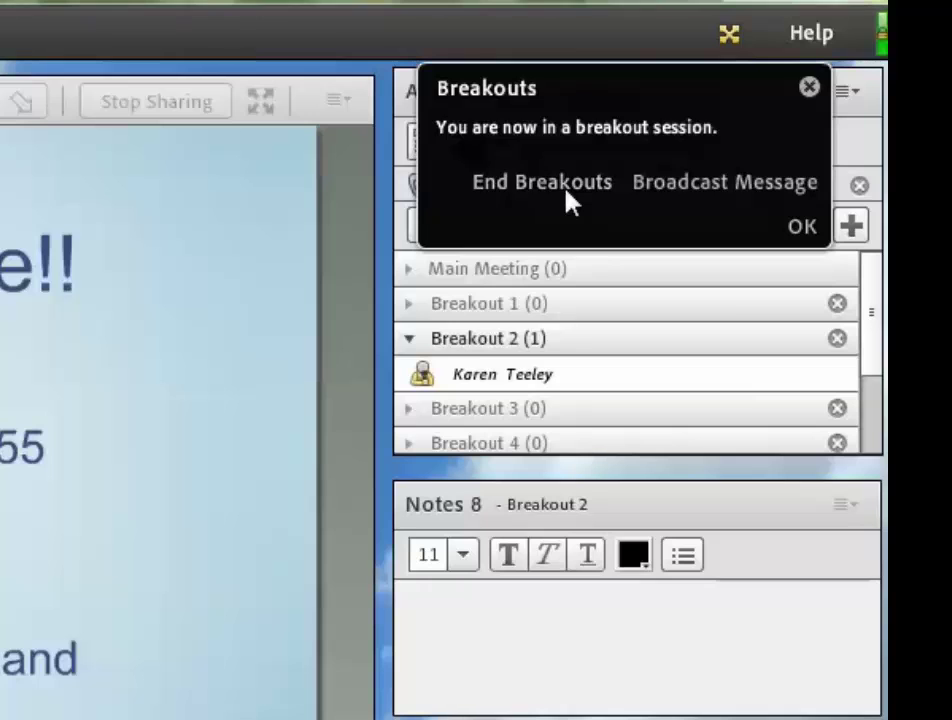
pyautogui.click(570, 200)
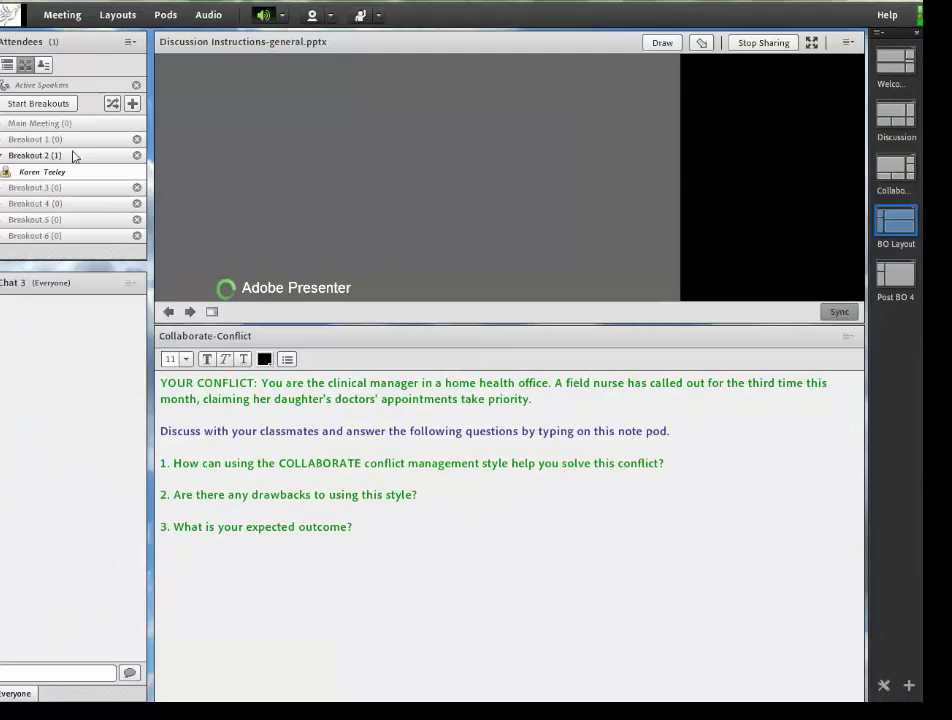
# Return the host from Breakout 2 to Main Meeting
pyautogui.click(70, 172)
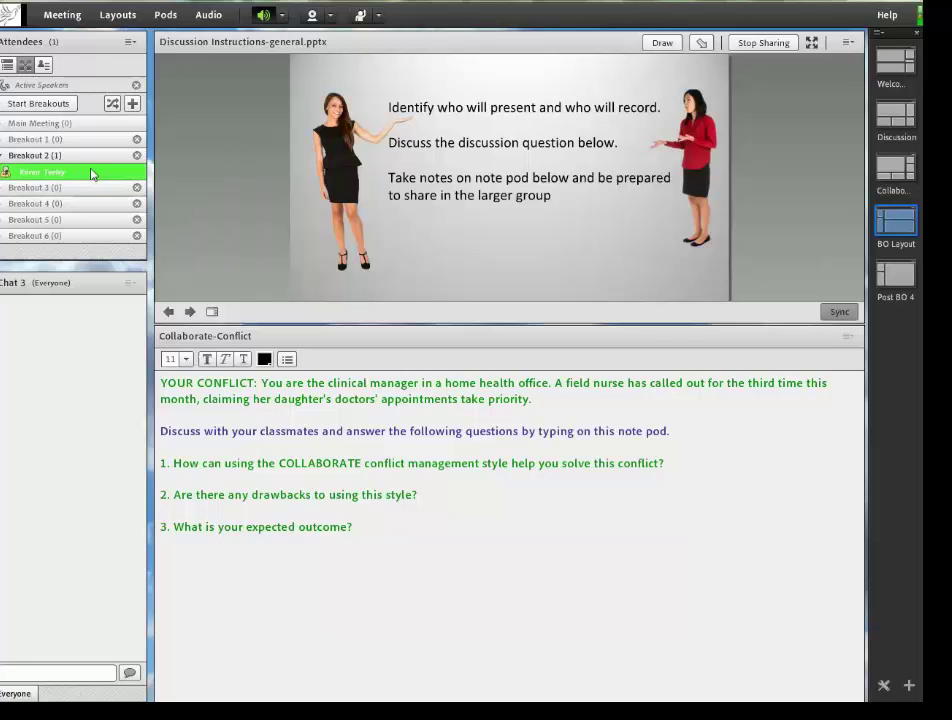
pyautogui.click(91, 172)
pyautogui.click(197, 171)
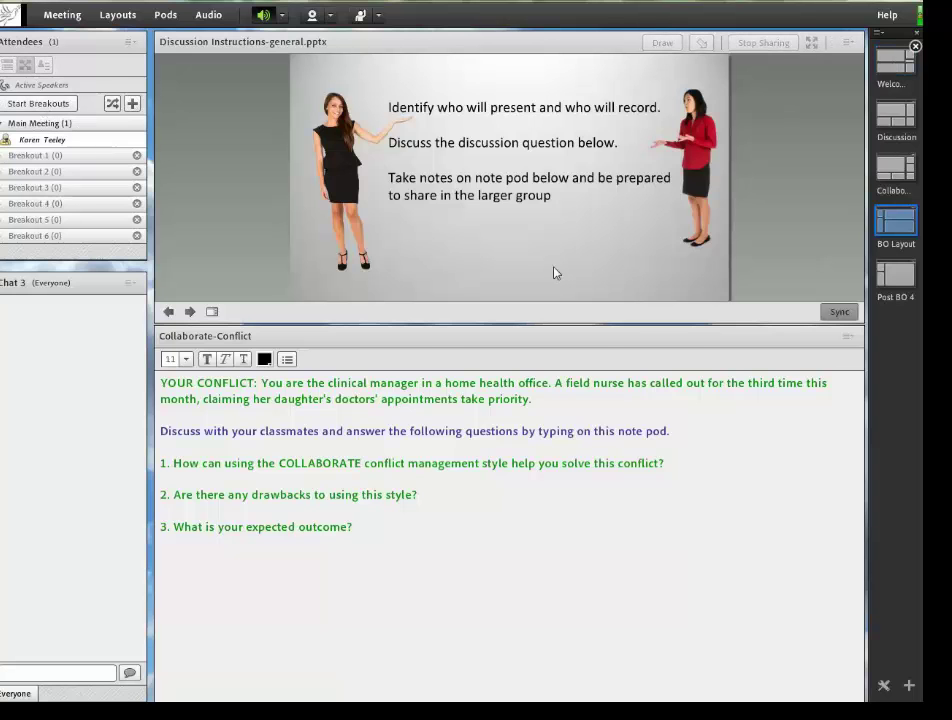
# Switch the meeting to the Welcome layout and show its attendees in Breakout Room View
pyautogui.click(893, 66)
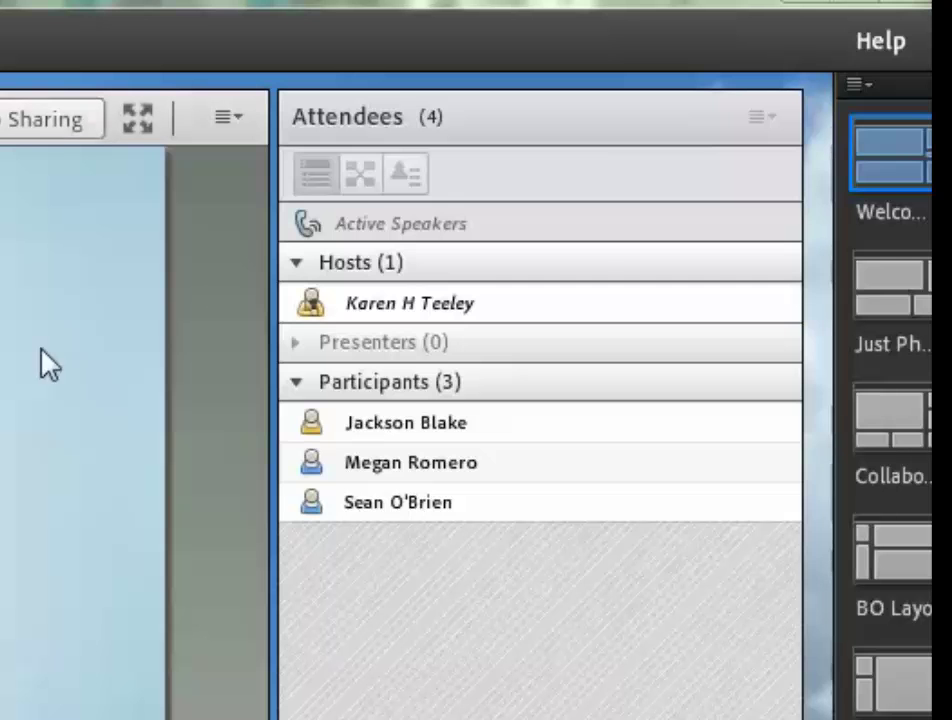
pyautogui.click(365, 181)
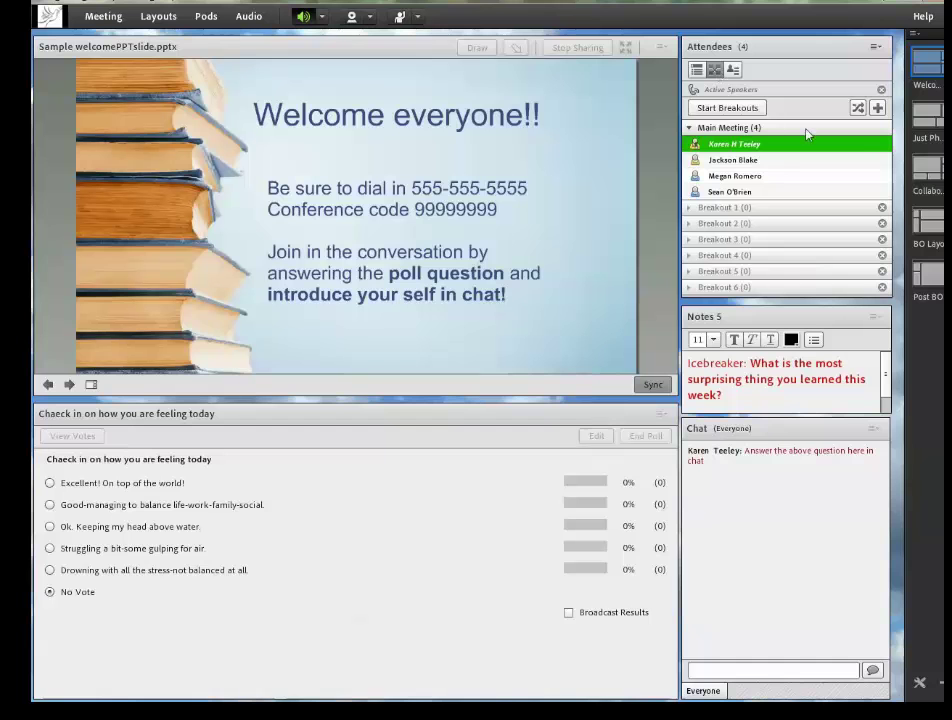
# Switch to the "Just Ph..." layout and advance the 2Just Phones_ BORs.pptx presentation past the "Merge numbers with names" slide
pyautogui.click(929, 118)
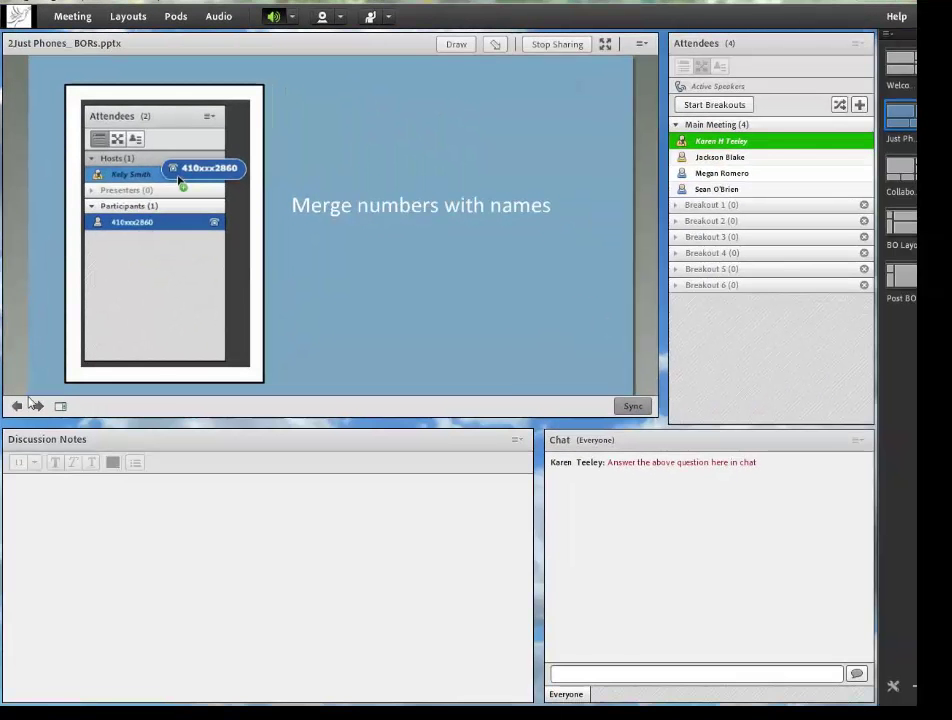
pyautogui.click(38, 406)
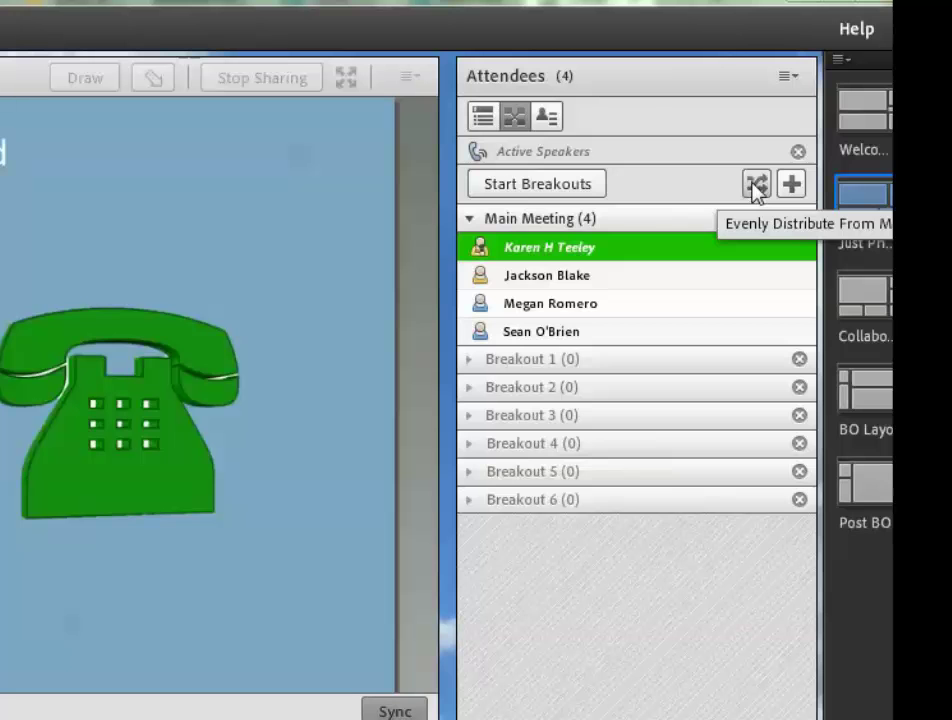
# Assign the first participant listed below the host to Breakout 1 and the second to Breakout 2
pyautogui.moveTo(581, 285)
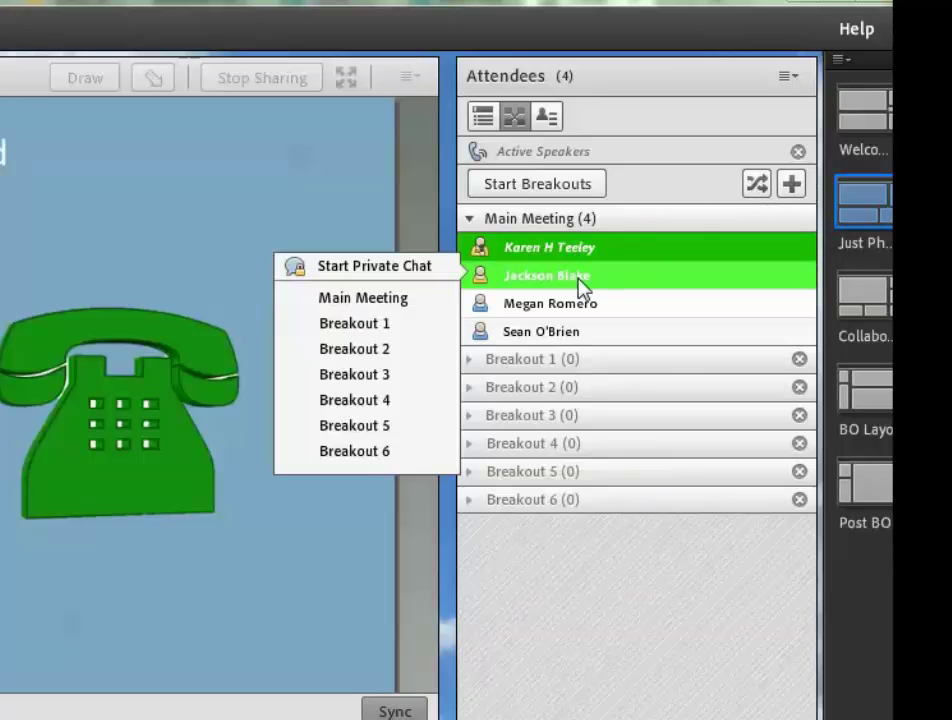
pyautogui.click(392, 330)
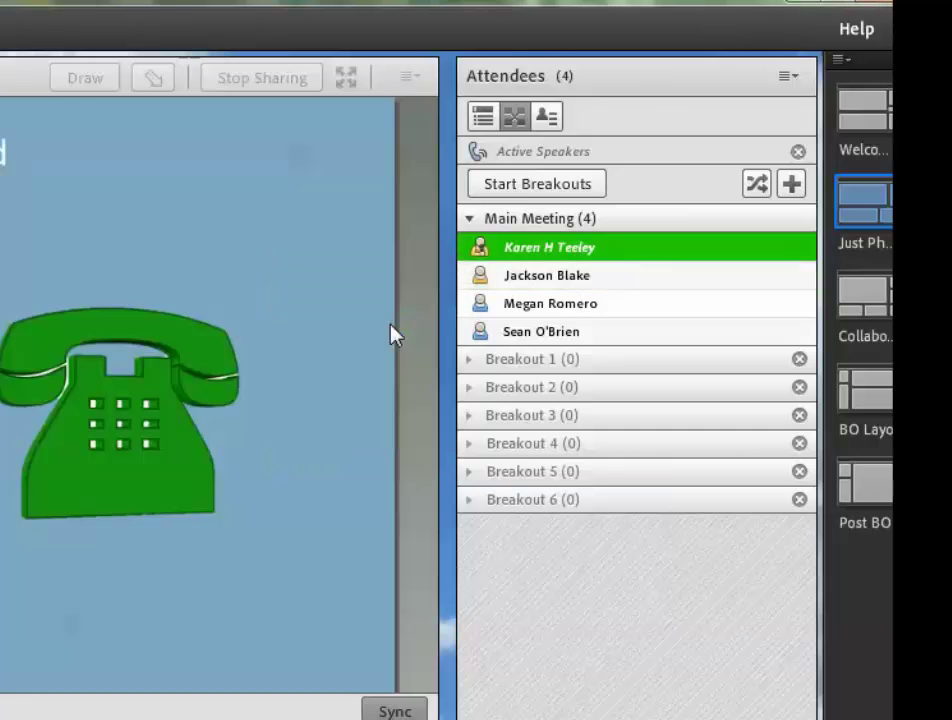
pyautogui.moveTo(548, 278)
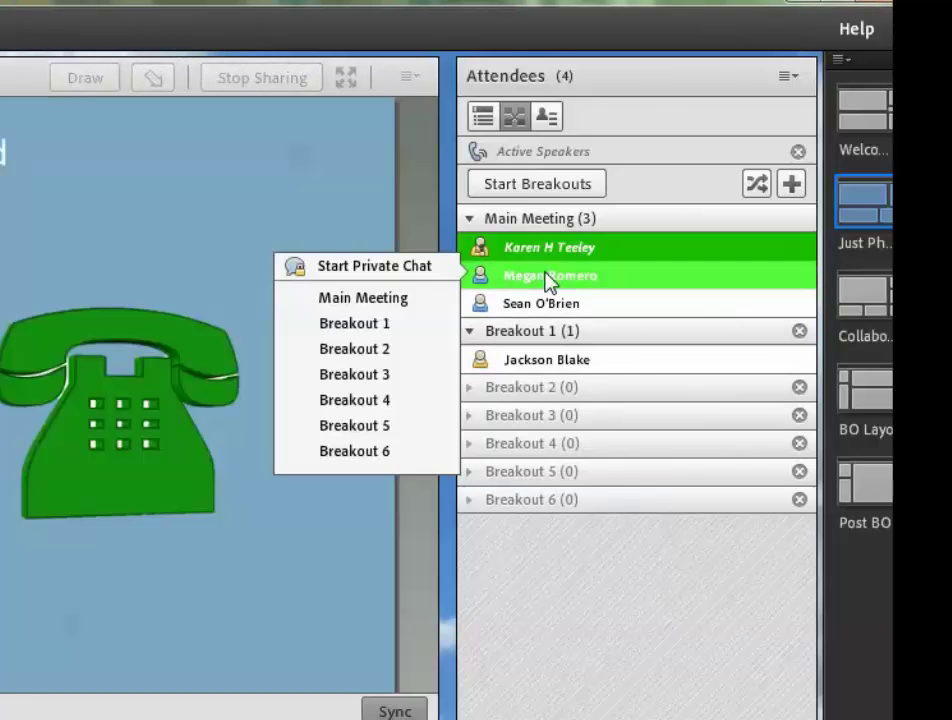
pyautogui.click(355, 349)
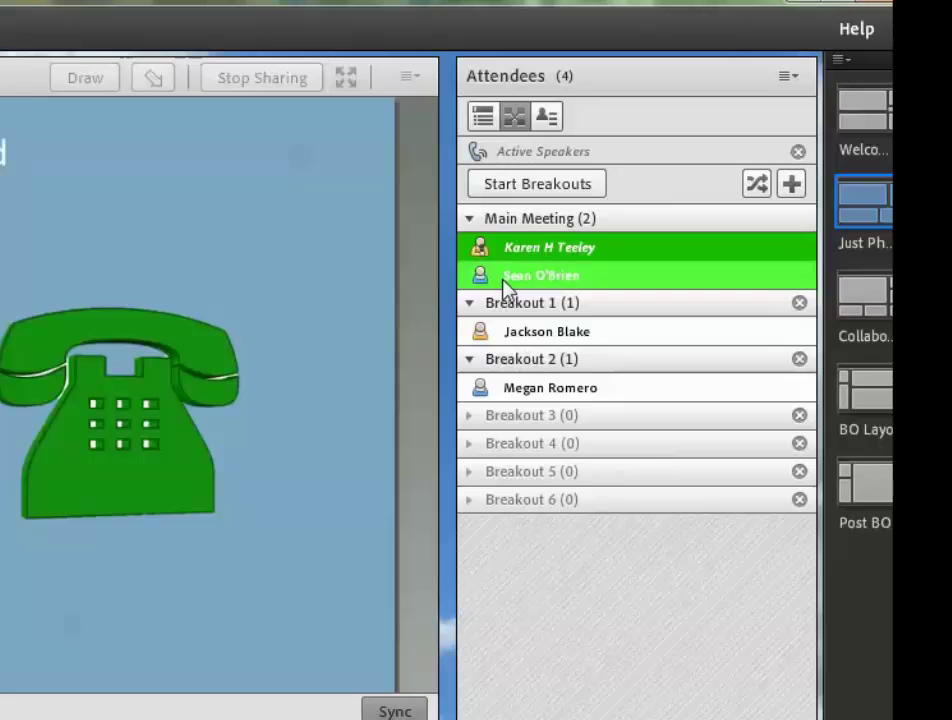
# Assign the remaining Main Meeting participant to Breakout 3 and advance the presentation to the "Breakout room view with participants" slide
pyautogui.moveTo(508, 288)
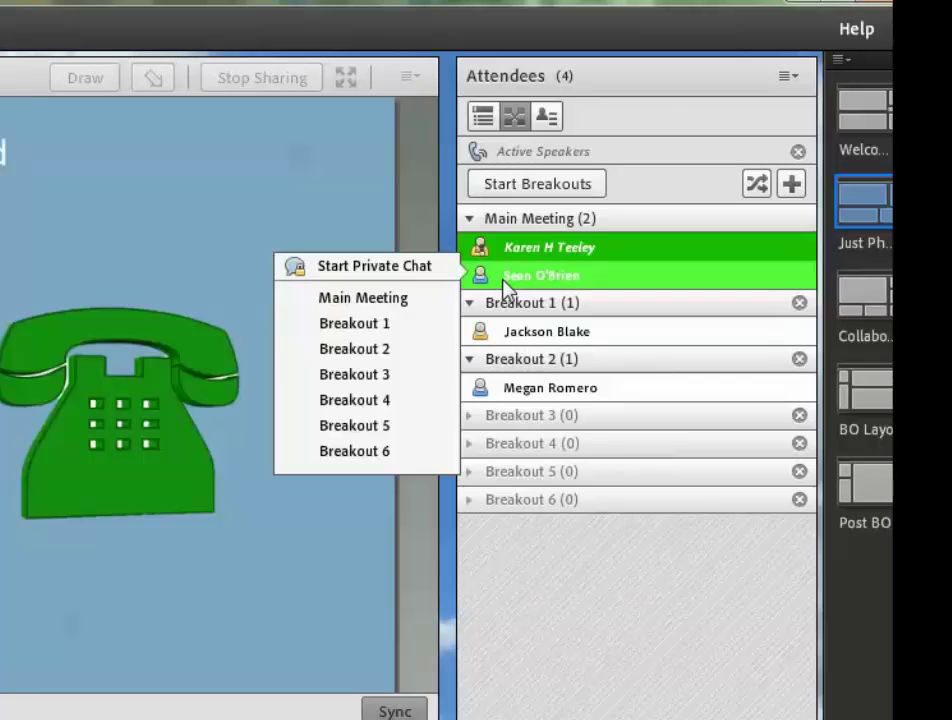
pyautogui.click(360, 374)
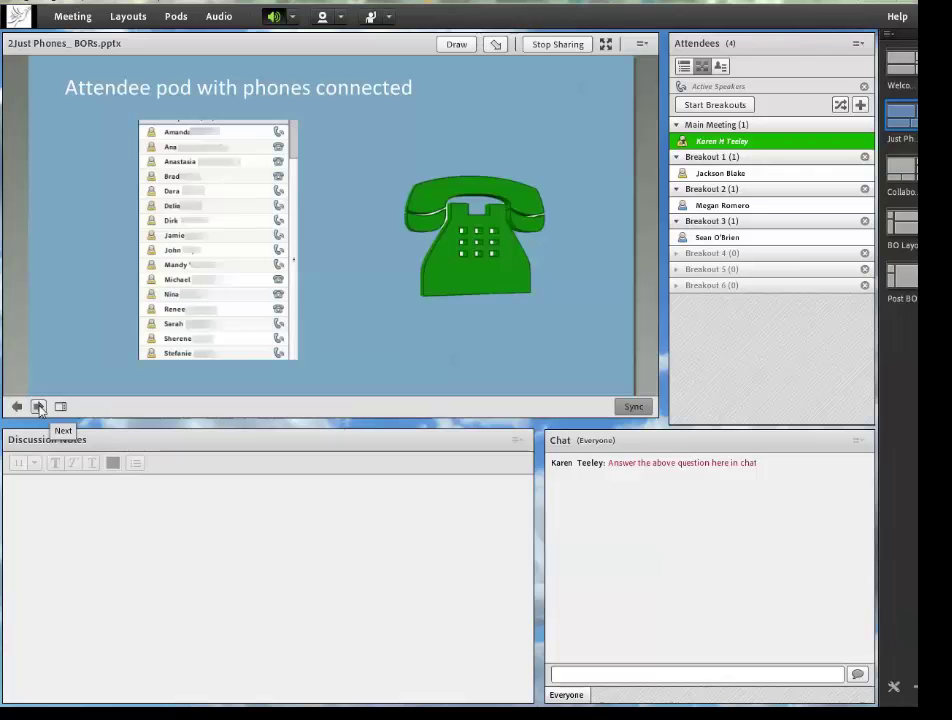
pyautogui.click(38, 407)
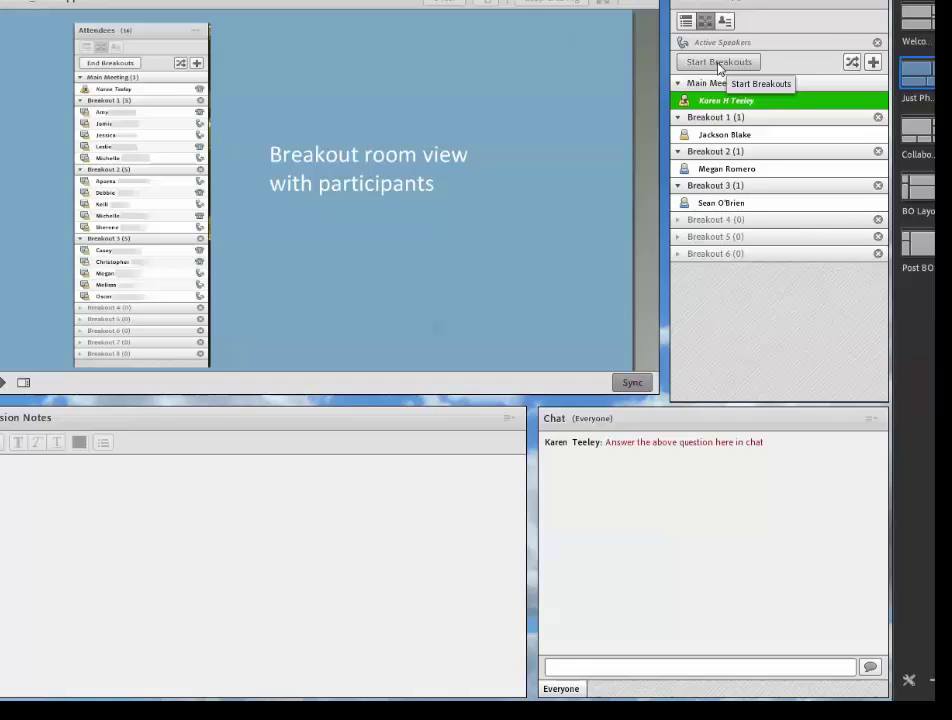
# Start the breakouts and move the participant in Breakout 3 to Breakout 4
pyautogui.click(718, 64)
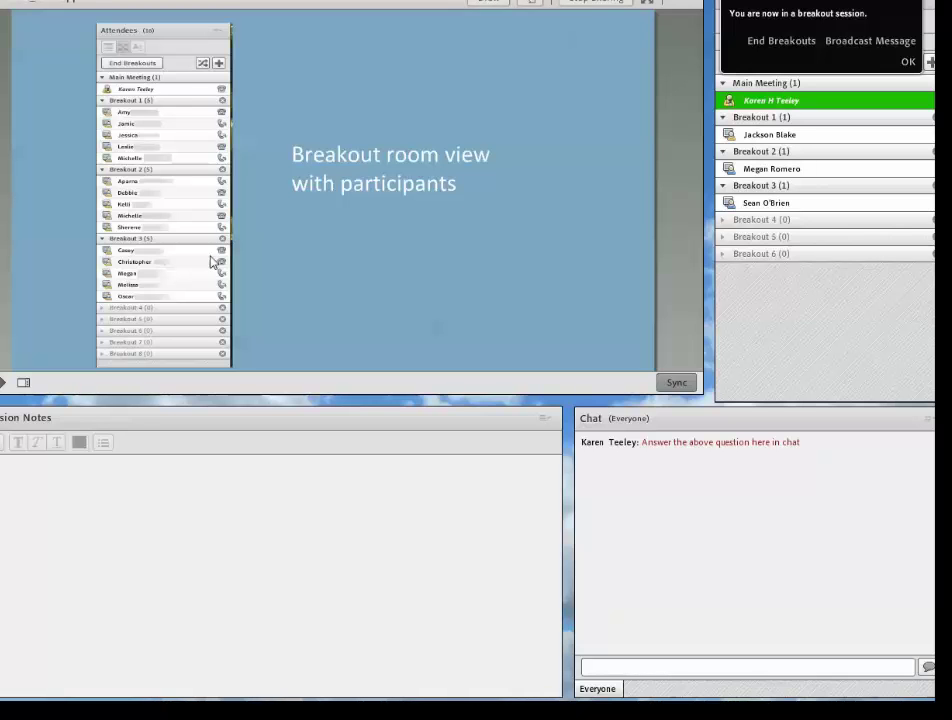
pyautogui.click(745, 203)
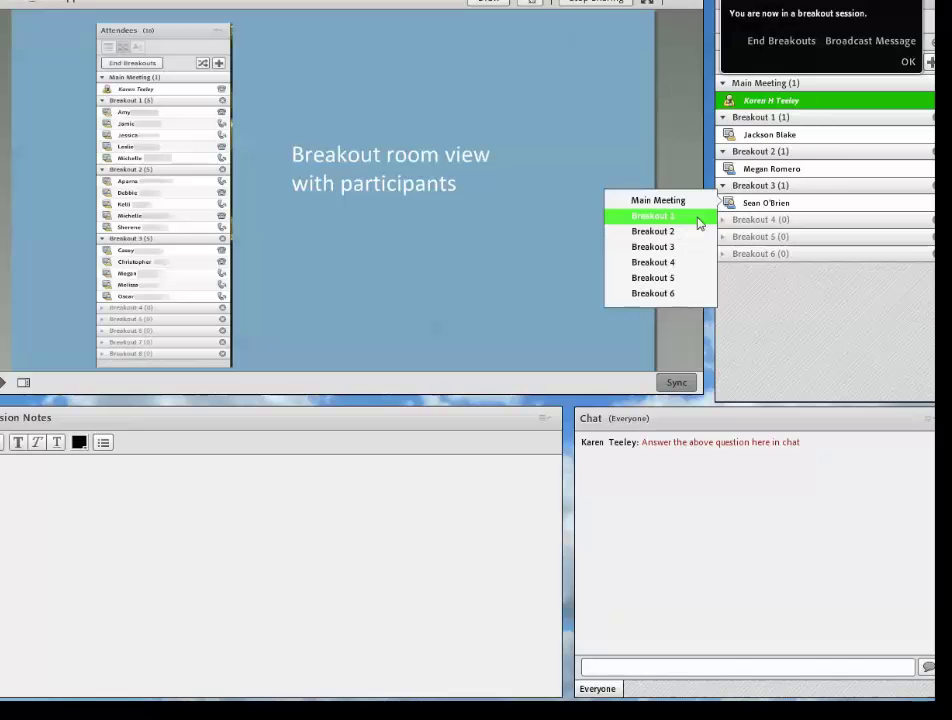
pyautogui.click(667, 265)
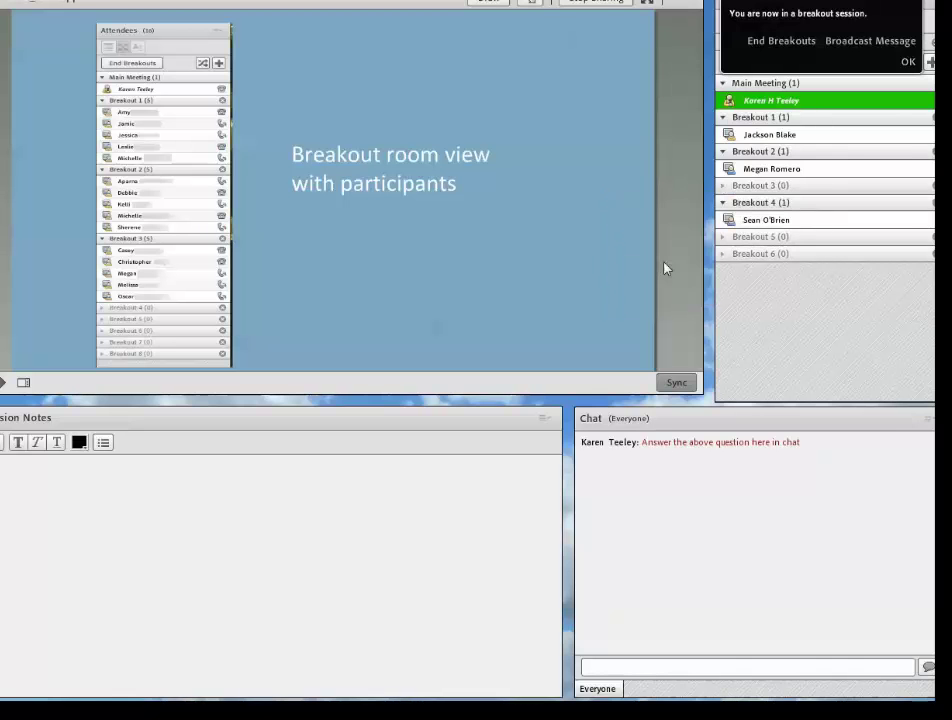
# Move the host from Main Meeting into Breakout 4 and end the breakout sessions from there
pyautogui.click(757, 103)
pyautogui.click(653, 129)
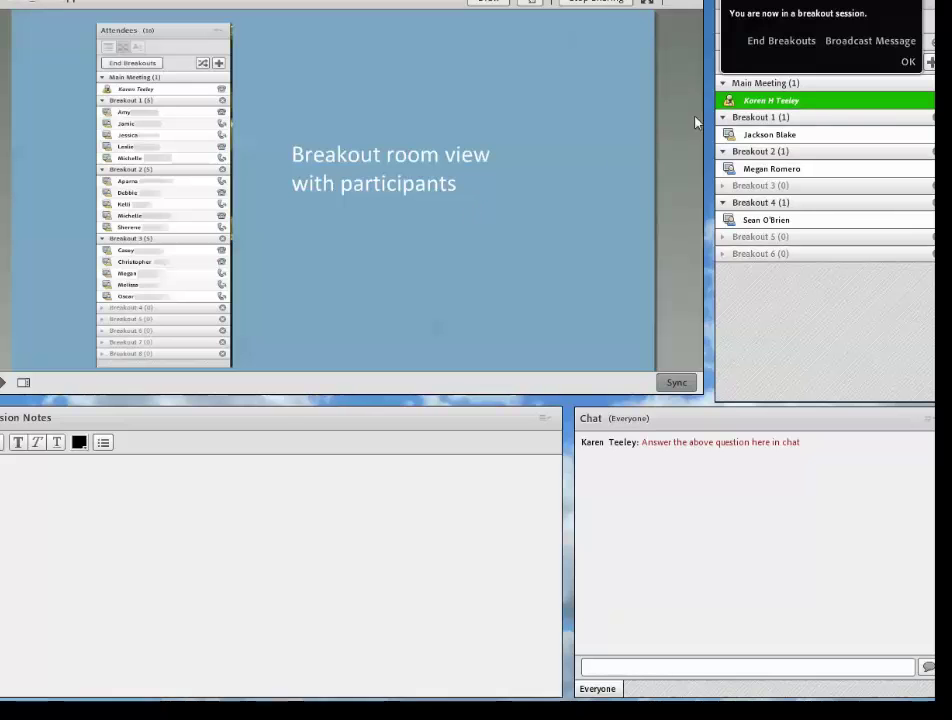
pyautogui.click(755, 104)
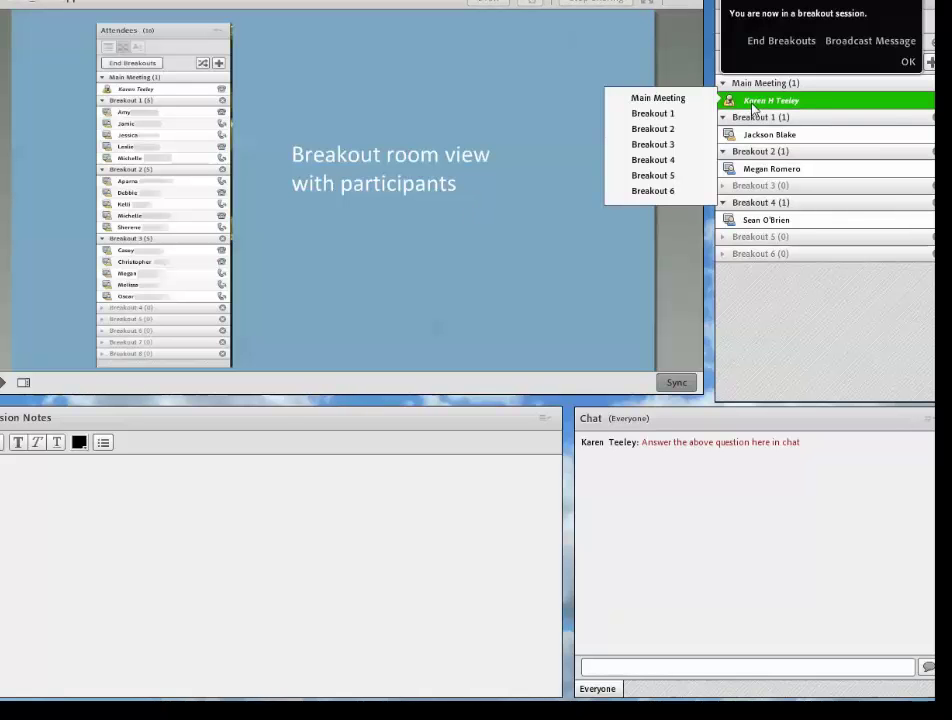
pyautogui.click(674, 166)
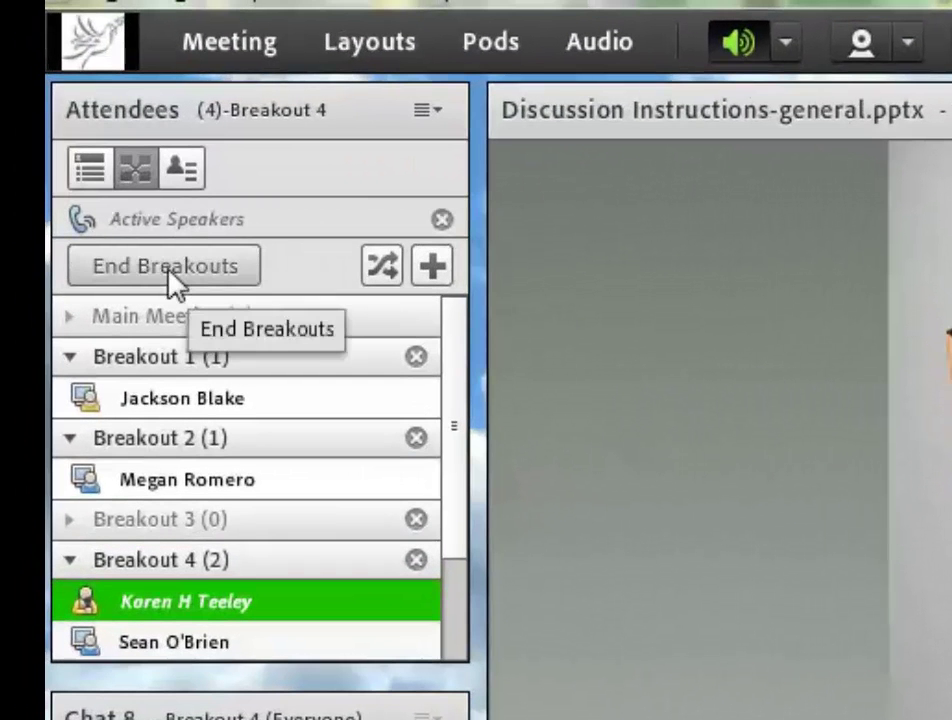
pyautogui.click(172, 281)
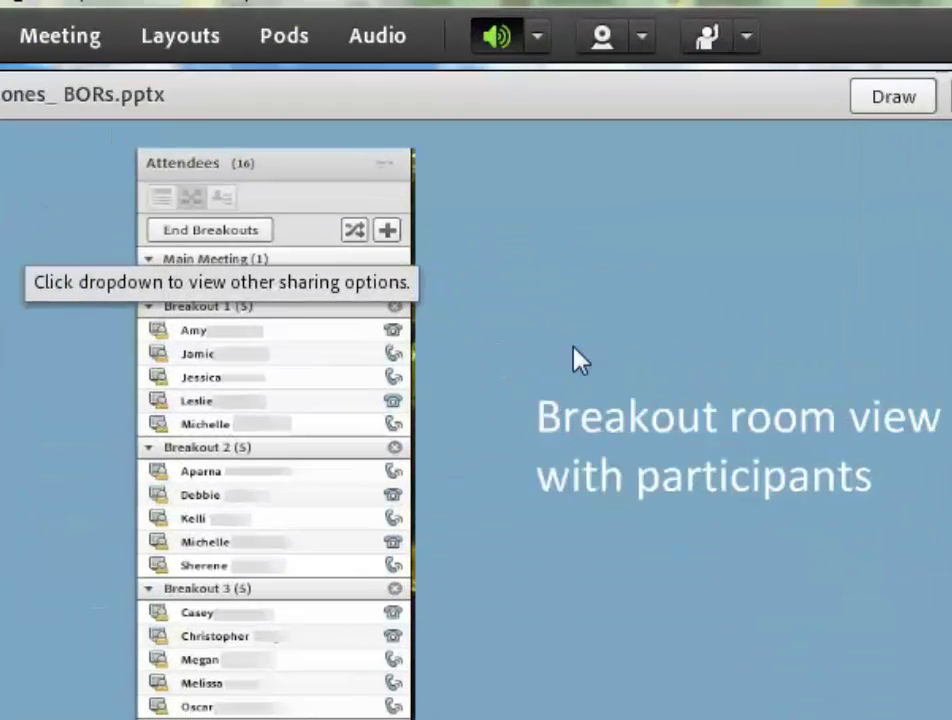
# Display Breakout 4's Conflict_Collaborate notes pod in the main meeting
pyautogui.click(288, 44)
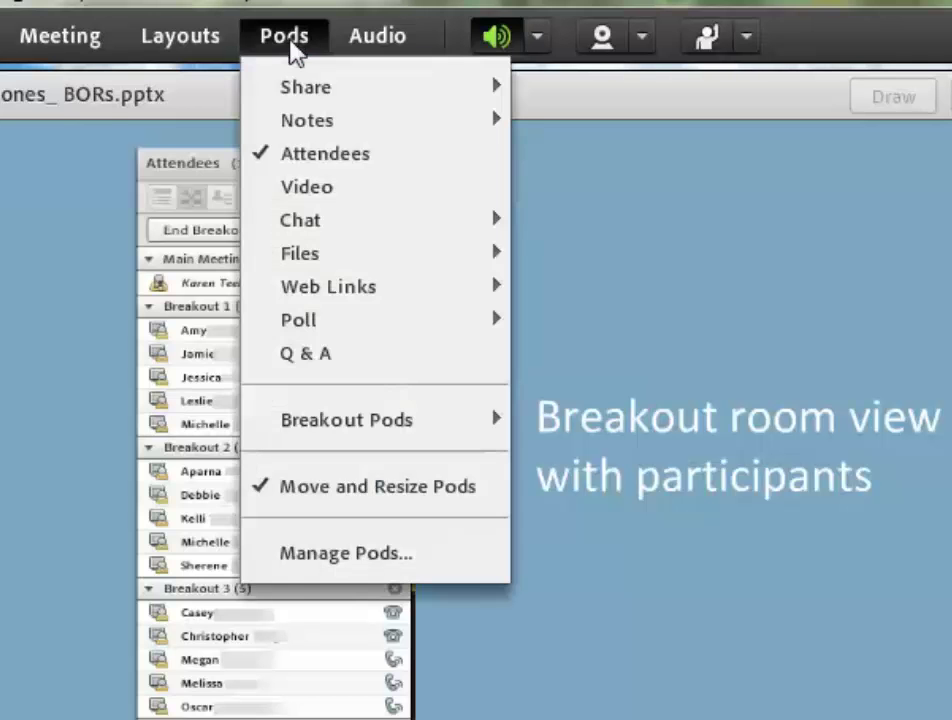
pyautogui.moveTo(371, 430)
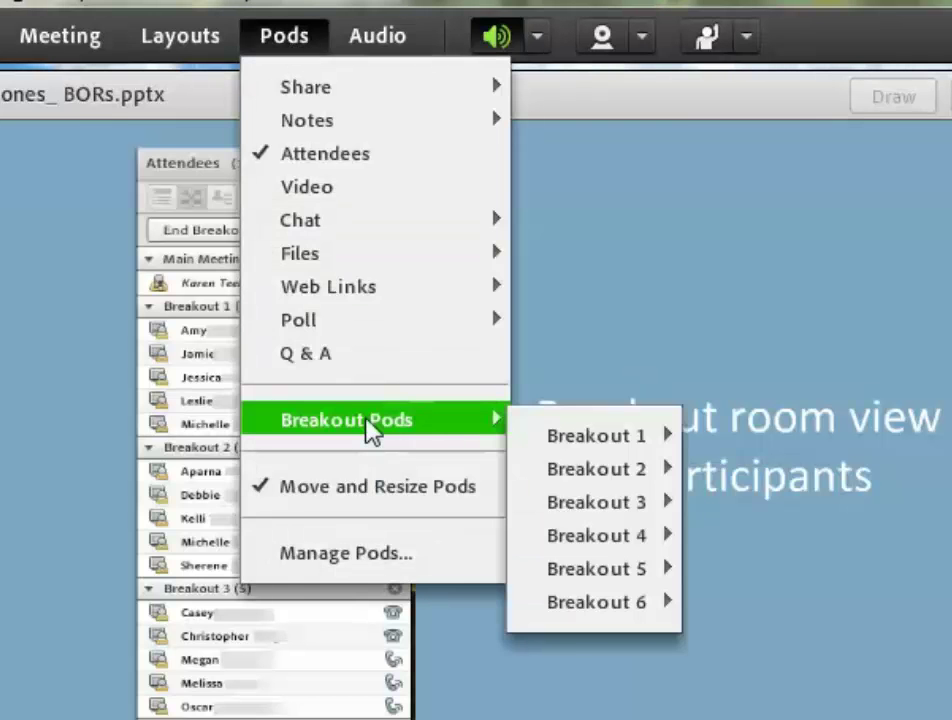
pyautogui.moveTo(637, 545)
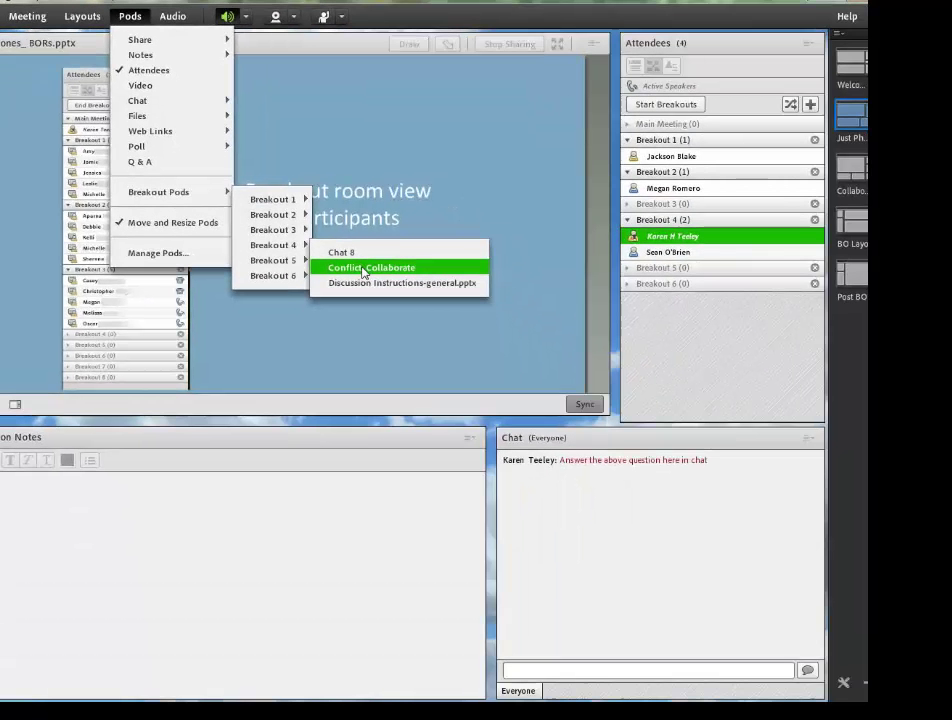
pyautogui.click(363, 273)
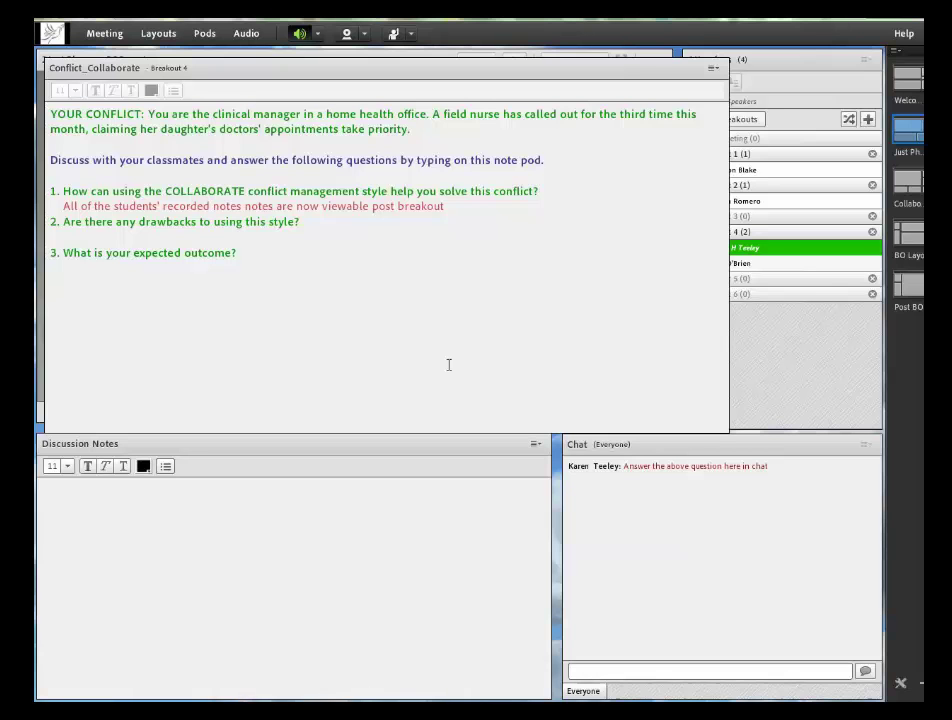
# Hide the Conflict_Collaborate pod and switch the meeting to the Post BO 4 layout
pyautogui.click(713, 71)
pyautogui.click(696, 86)
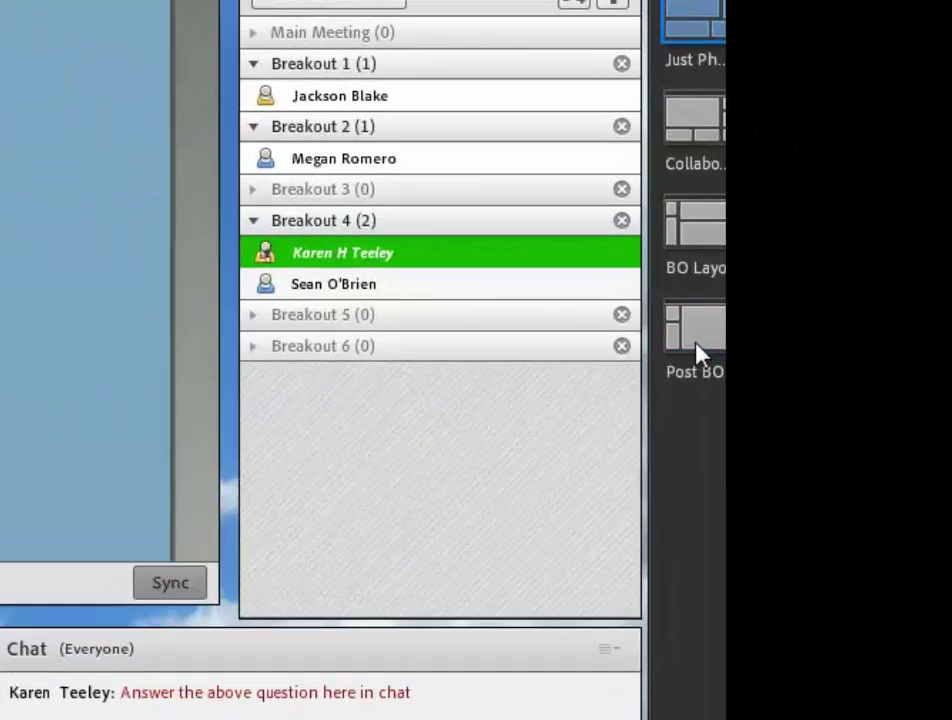
pyautogui.click(911, 298)
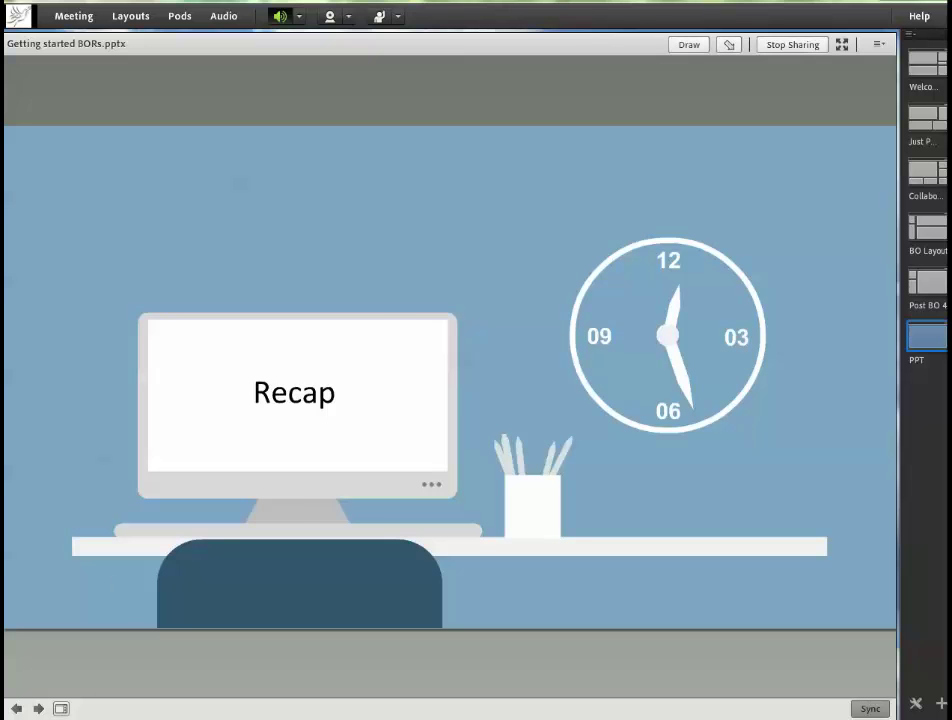
# Advance Getting started BORs.pptx from the Recap slide through the seven numbered steps to the "Thank you!" slide
pyautogui.click(38, 708)
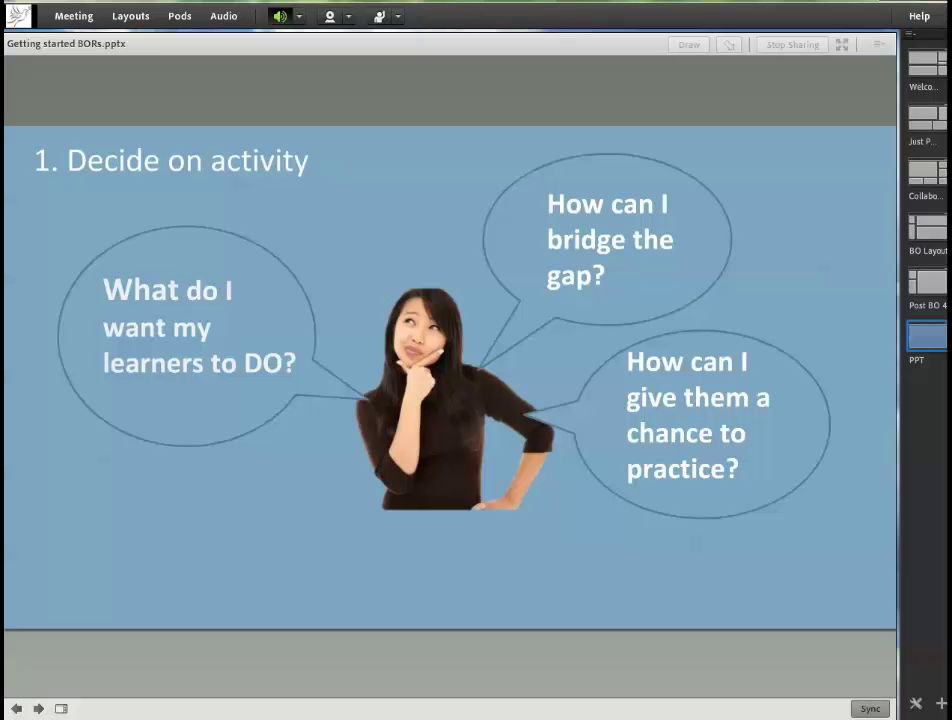
pyautogui.click(38, 708)
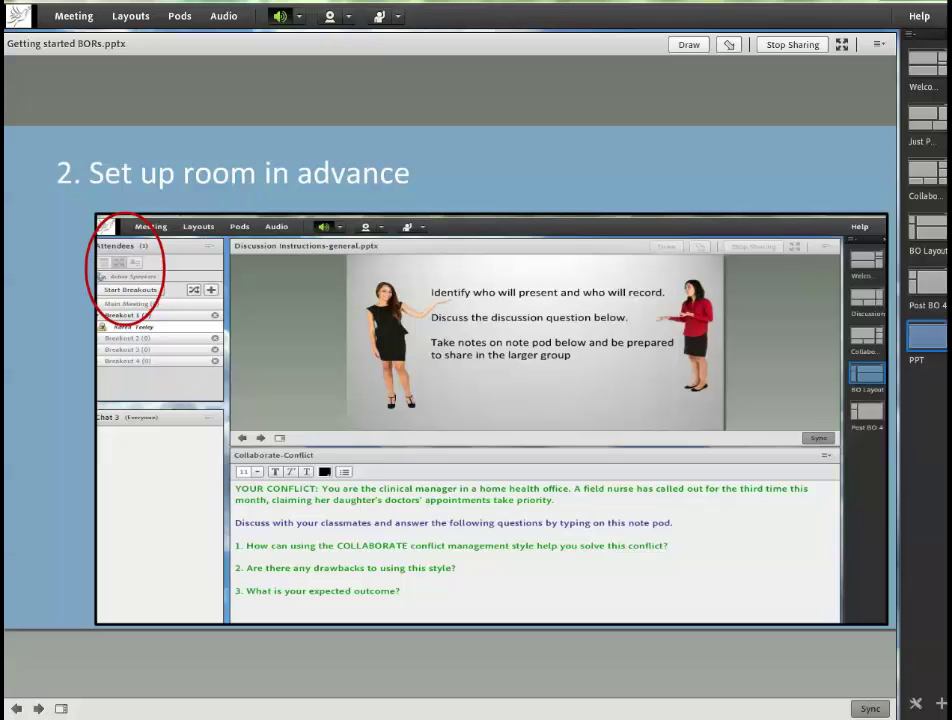
pyautogui.click(38, 708)
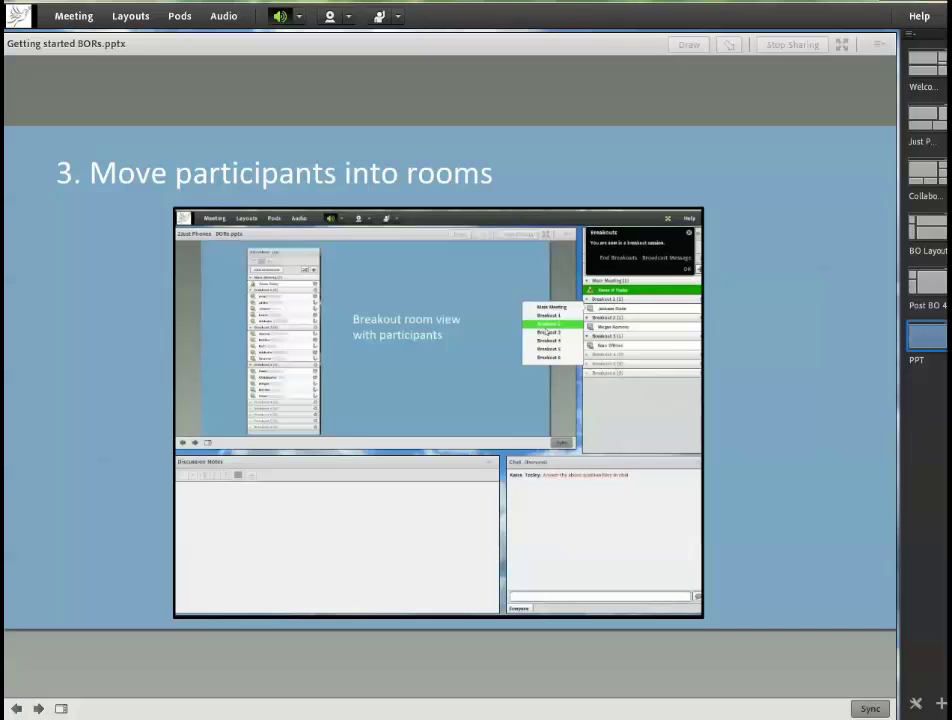
pyautogui.click(38, 708)
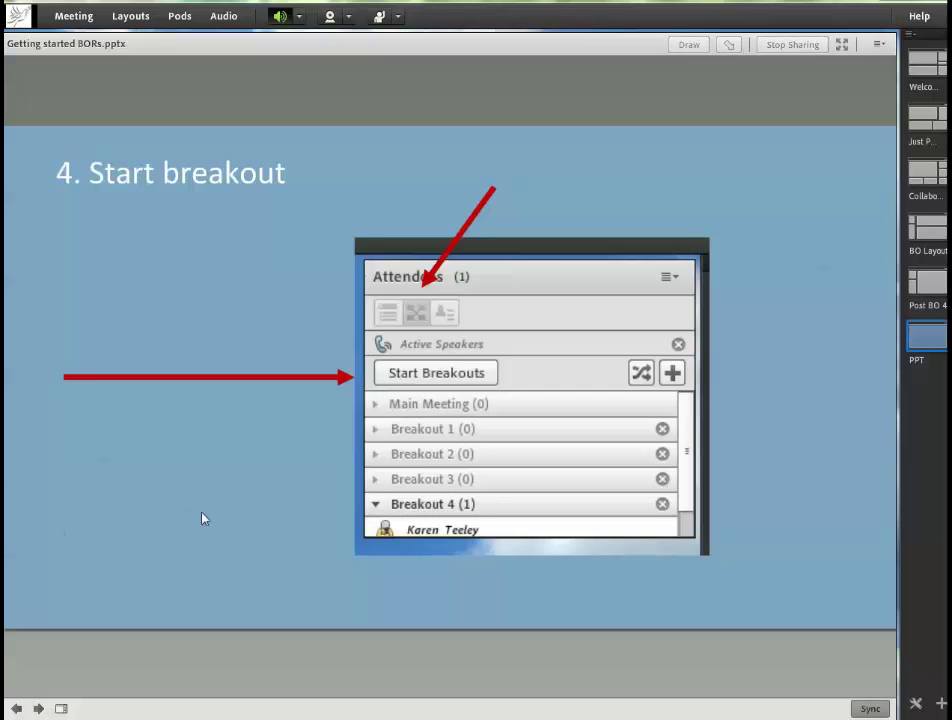
pyautogui.click(38, 708)
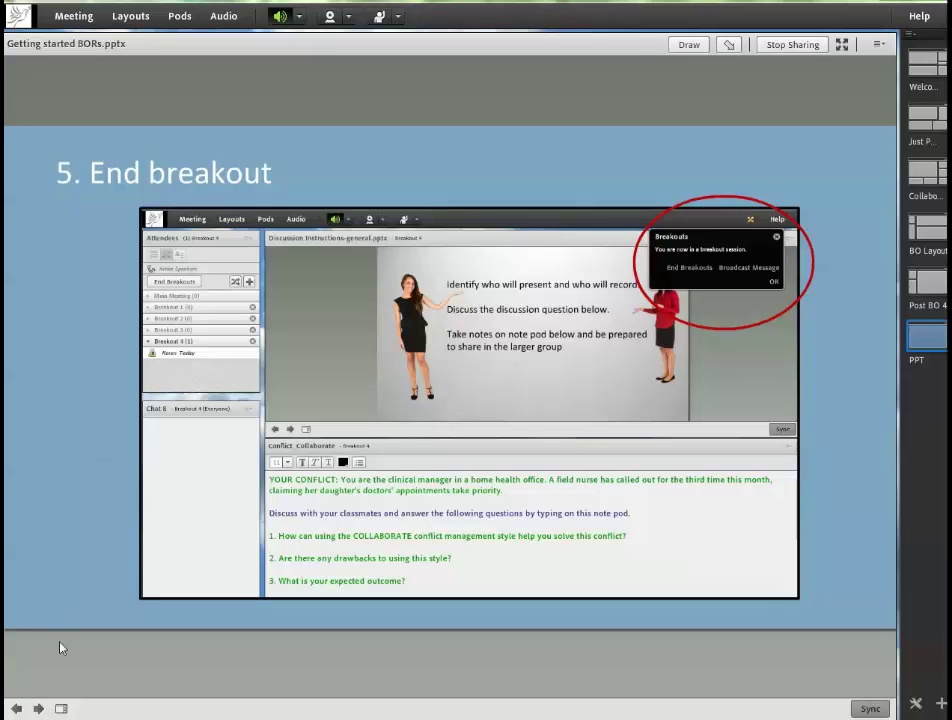
pyautogui.click(38, 708)
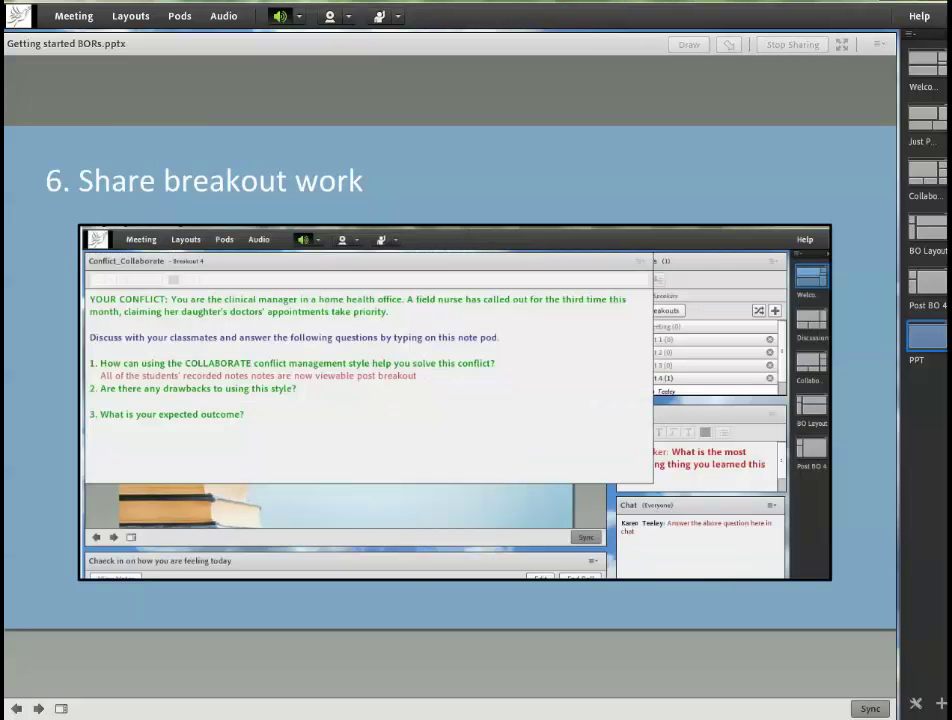
pyautogui.click(38, 708)
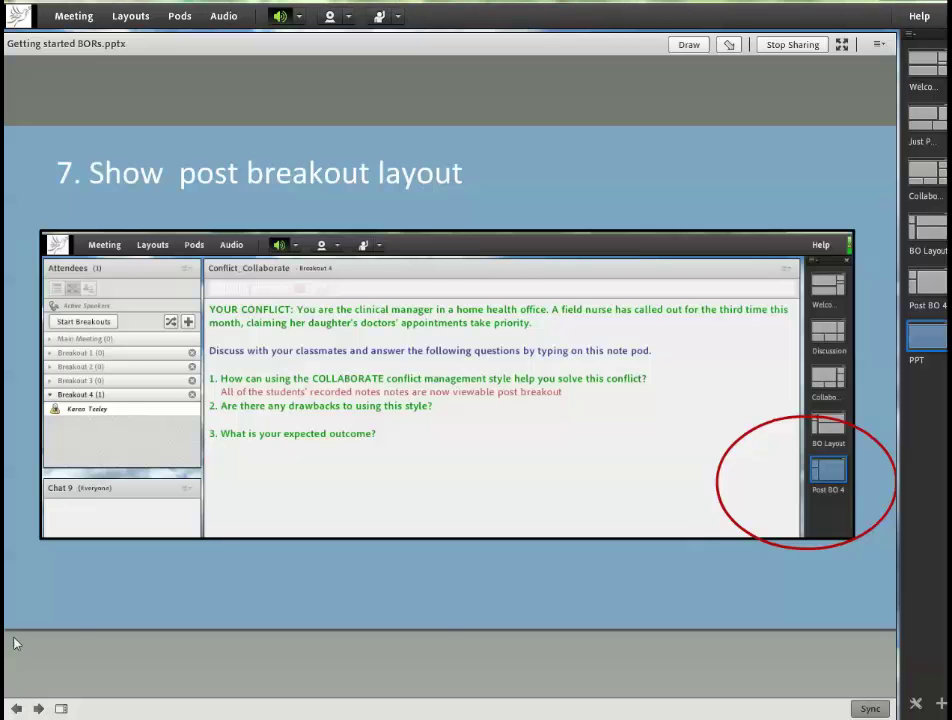
pyautogui.click(38, 708)
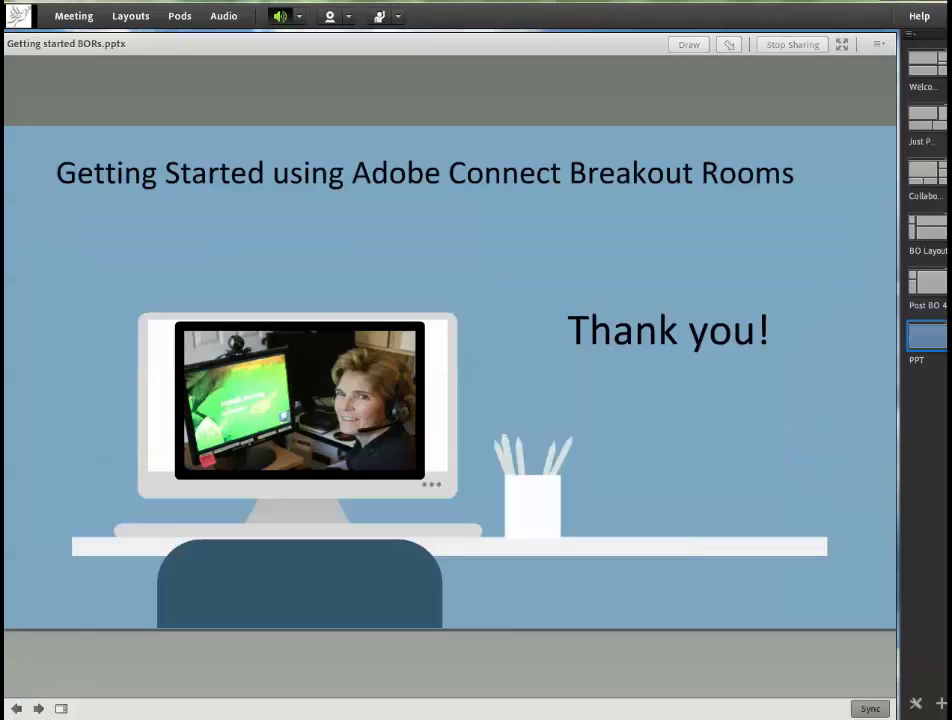